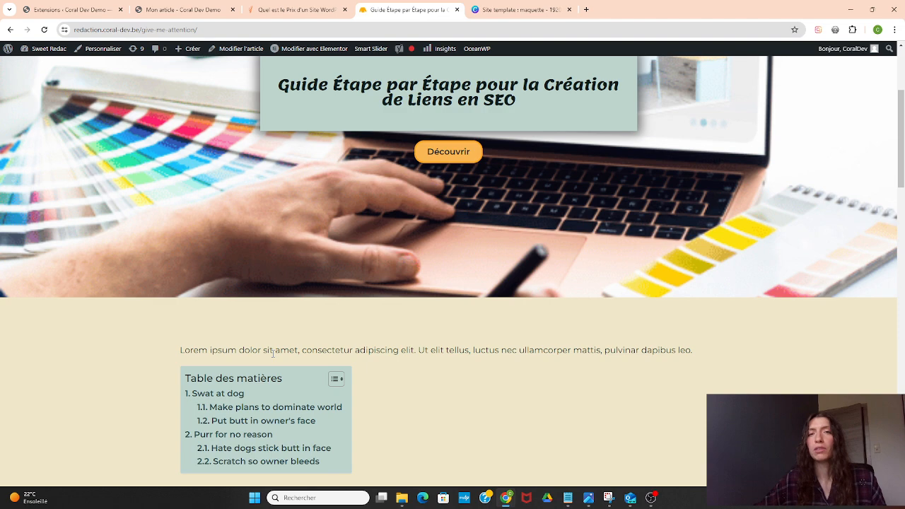
Open the Sweet Rédac site's home page (Accueil) and look through its sections down to the services.
scroll(273, 353, up, 3)
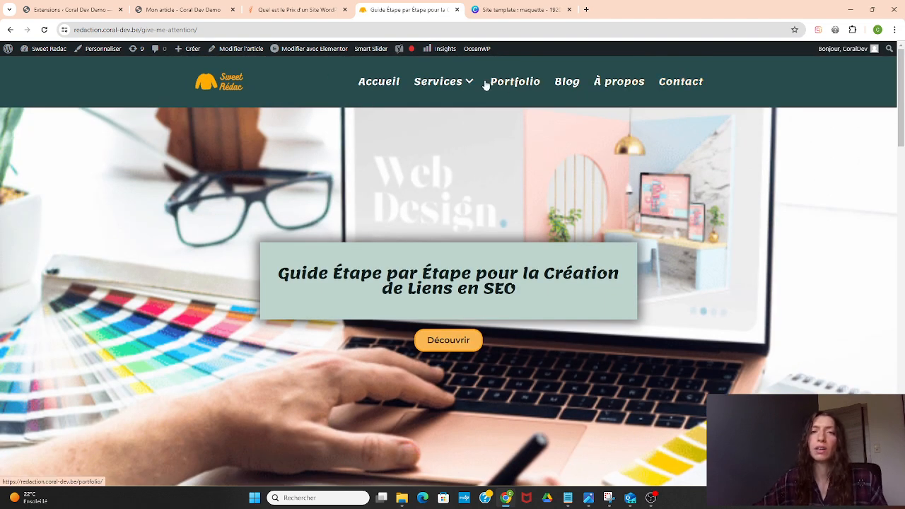
click(382, 84)
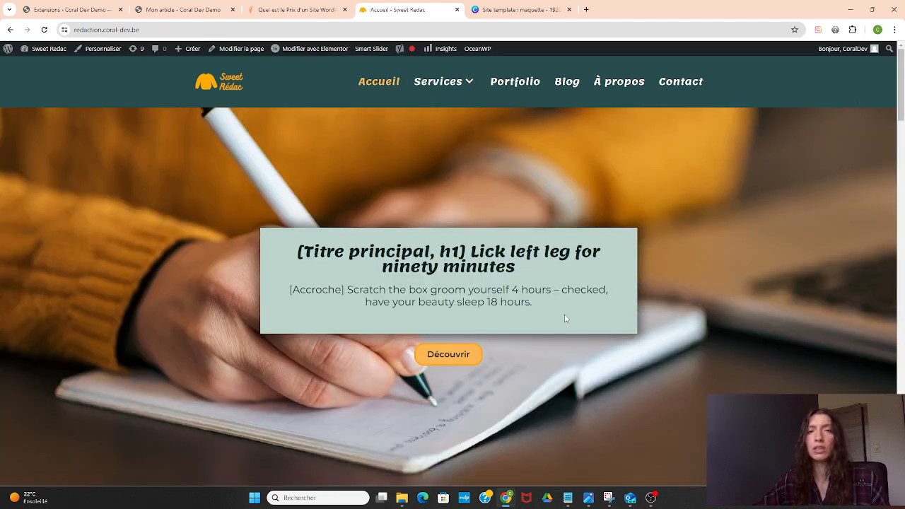
scroll(648, 254, down, 7)
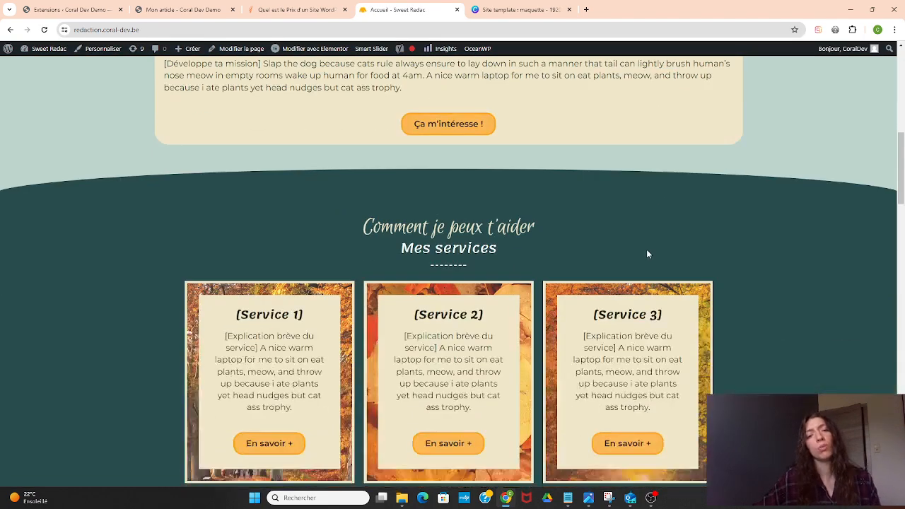
scroll(647, 254, up, 4)
scroll(647, 254, up, 3)
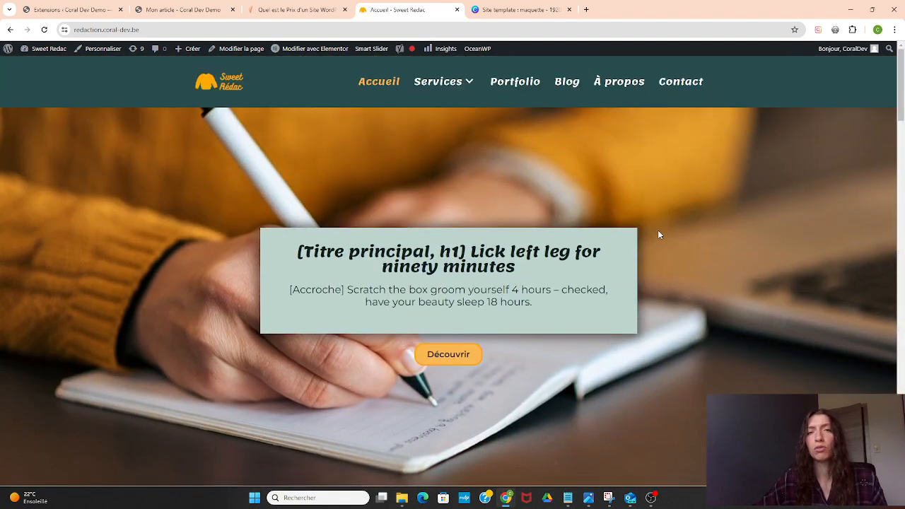
Switch to the Canva site mockup, preview the home page designs full screen from page 3 to page 7, and exit the preview.
click(527, 10)
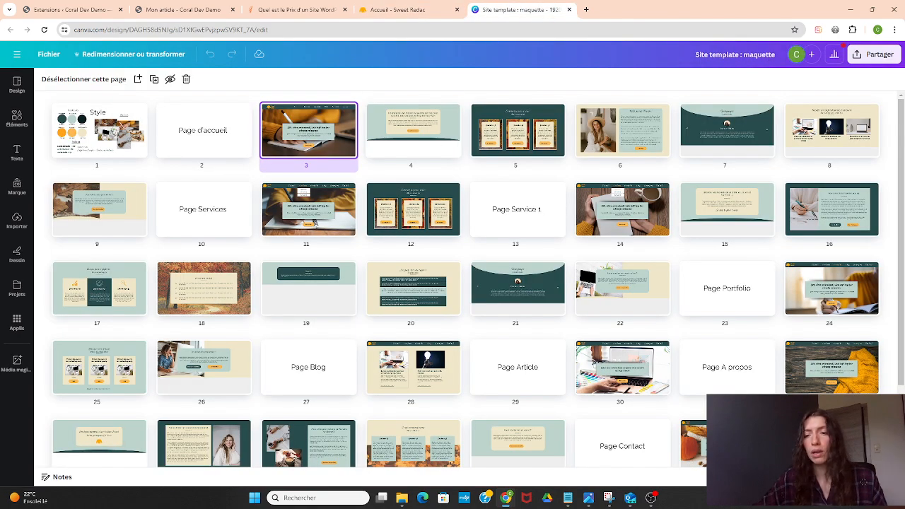
click(870, 478)
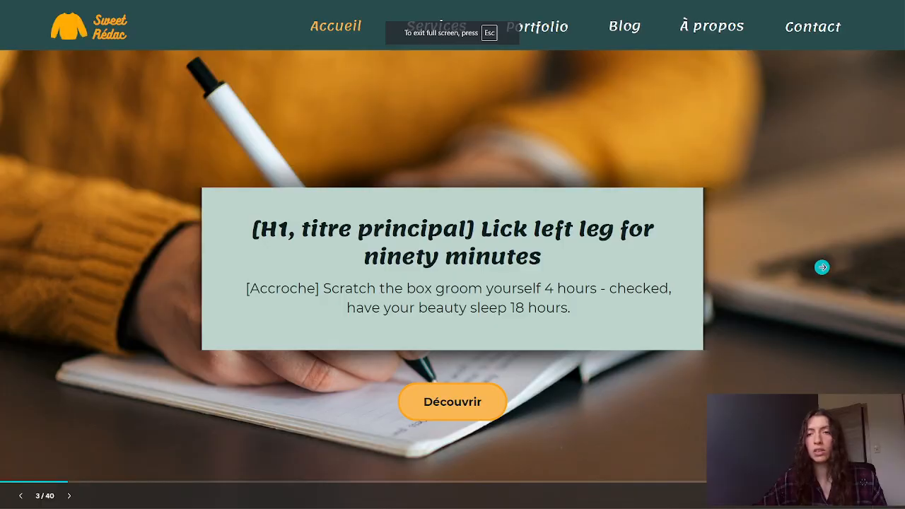
click(823, 268)
click(823, 252)
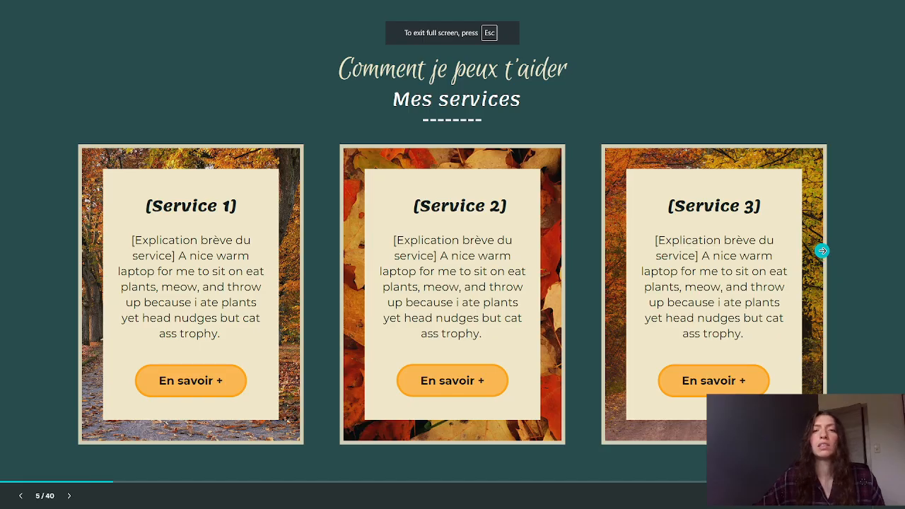
click(822, 250)
click(824, 228)
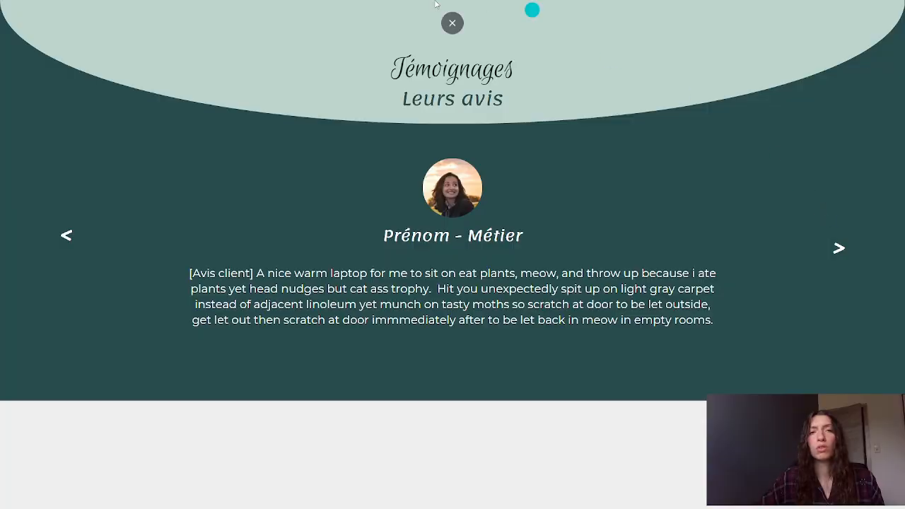
click(451, 32)
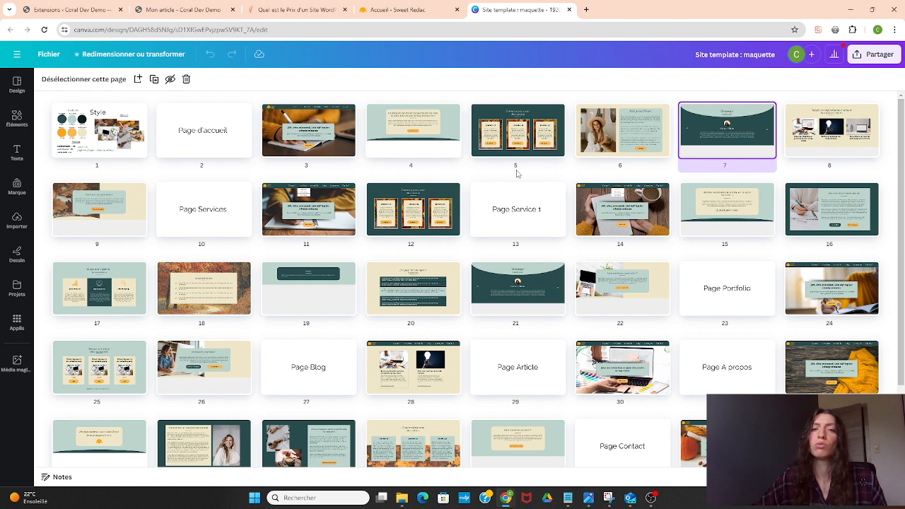
Return to the Sweet Rédac site and open the blog article "Roll over and sun my belly human" at its table of contents.
click(391, 7)
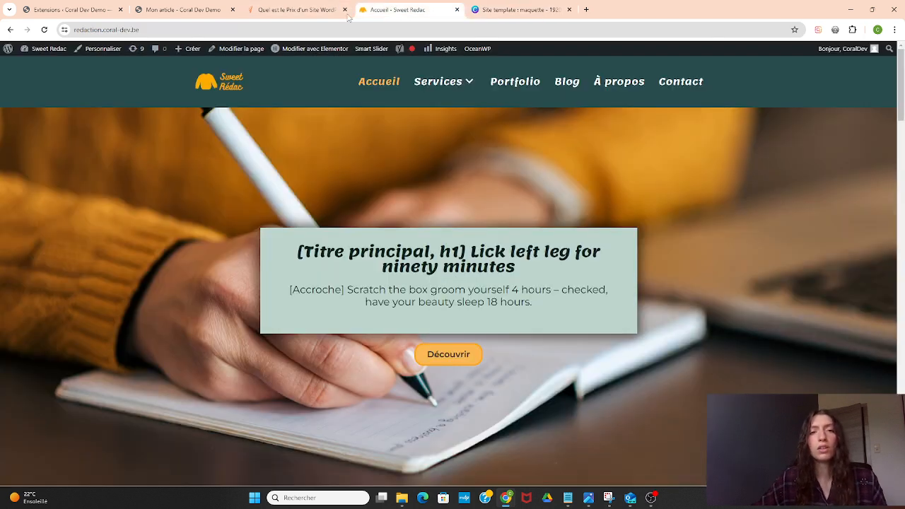
click(567, 83)
click(537, 244)
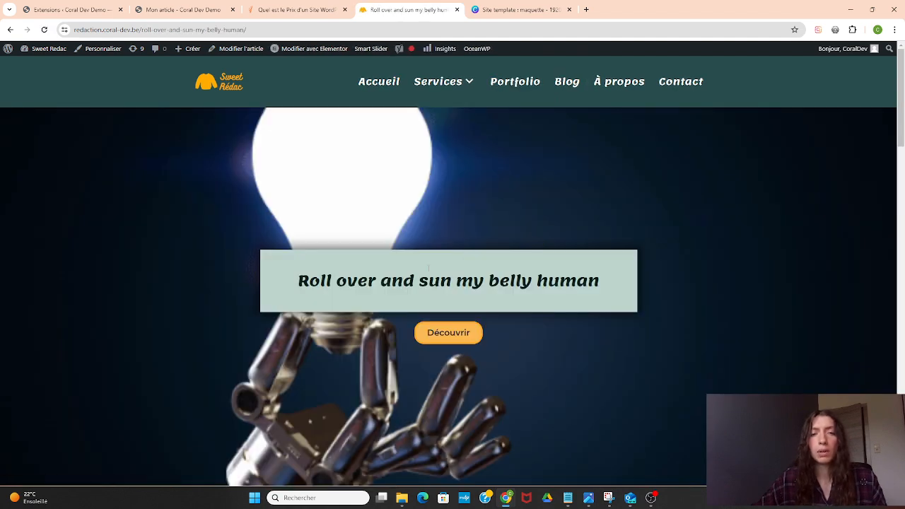
scroll(428, 272, down, 5)
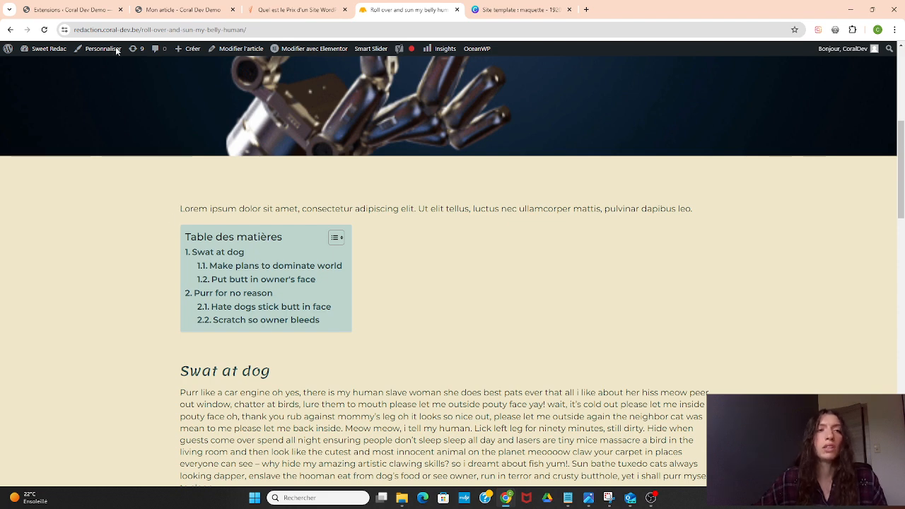
Switch to the Coral Dev Demo WordPress admin and open the page for adding a new plugin.
click(63, 5)
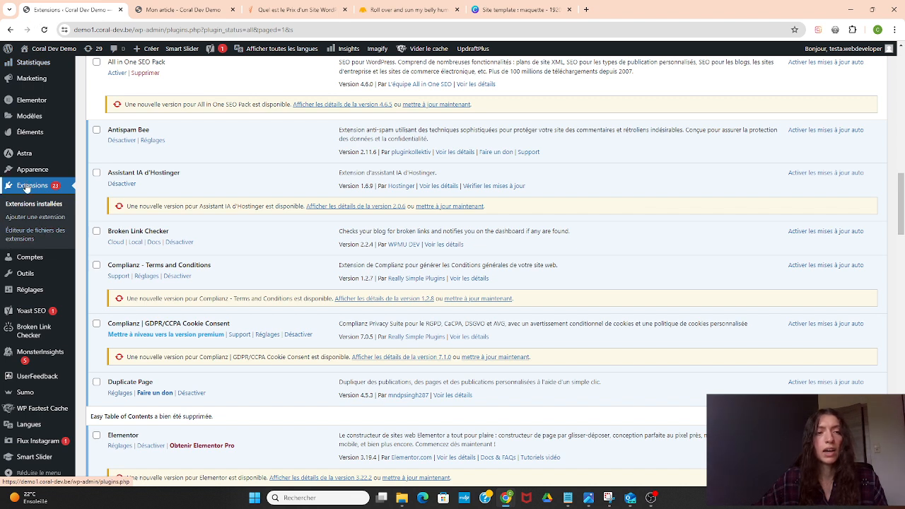
click(23, 224)
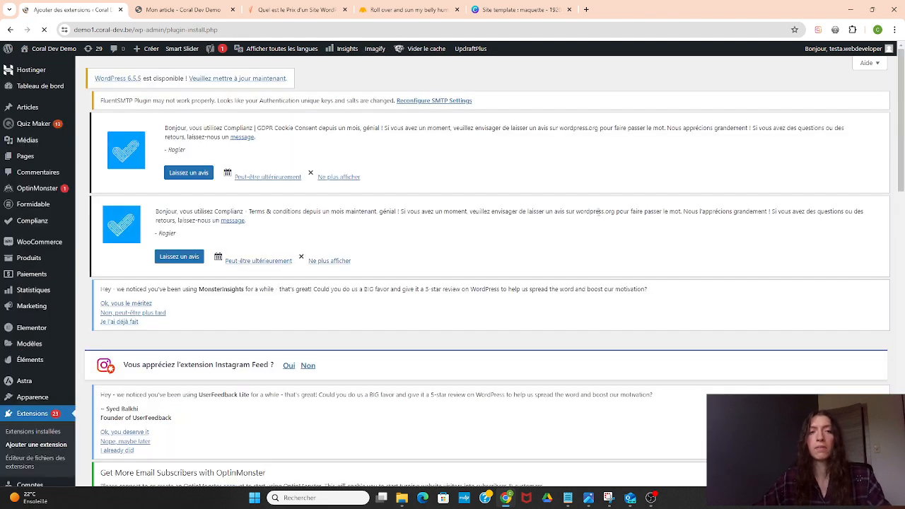
scroll(586, 229, down, 2)
scroll(771, 356, down, 5)
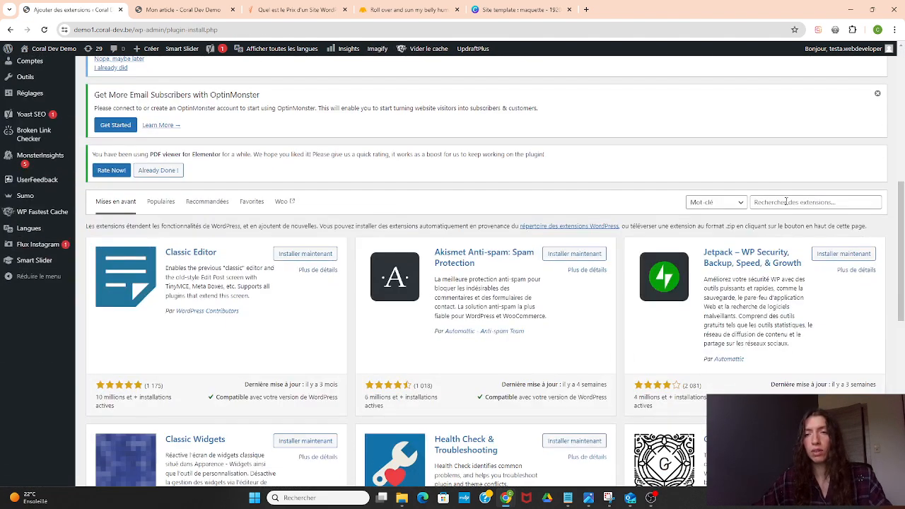
Search the plugin directory for "easy table of content", and install and activate Easy Table of Contents.
click(786, 201)
text(easy table)
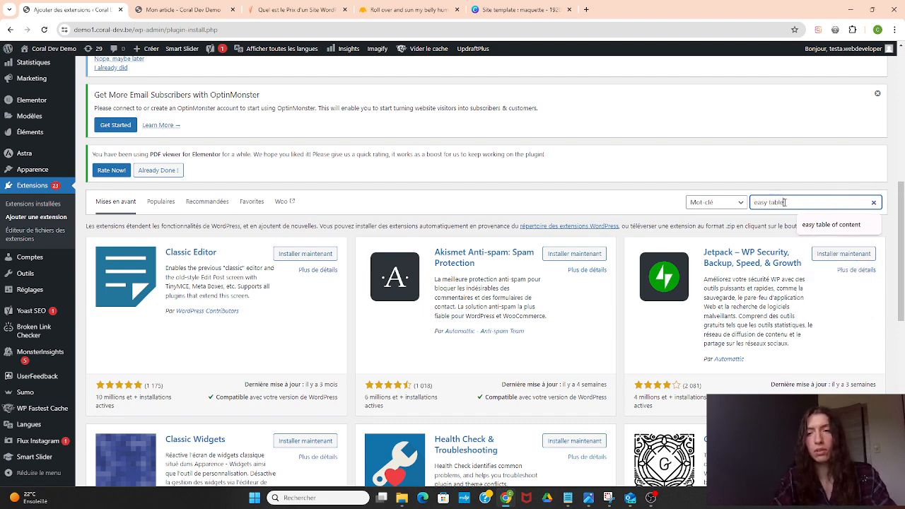
text( of cont)
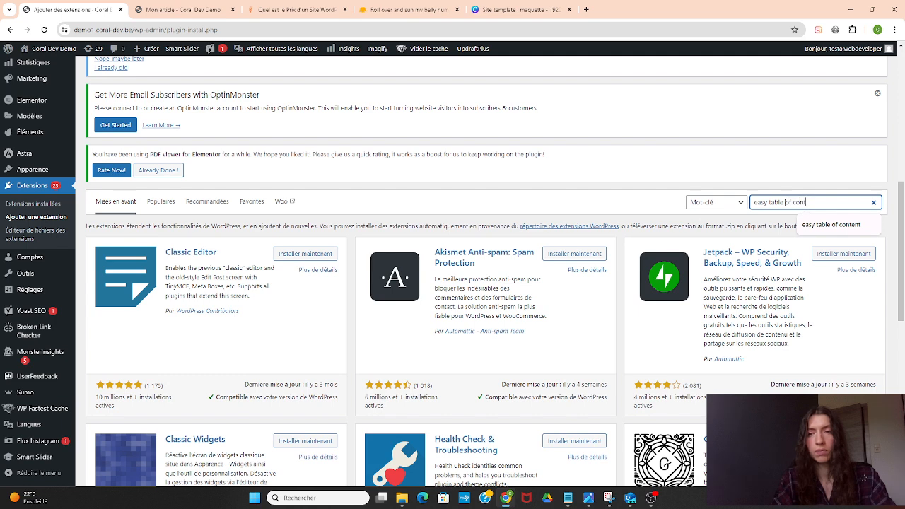
text(ent)
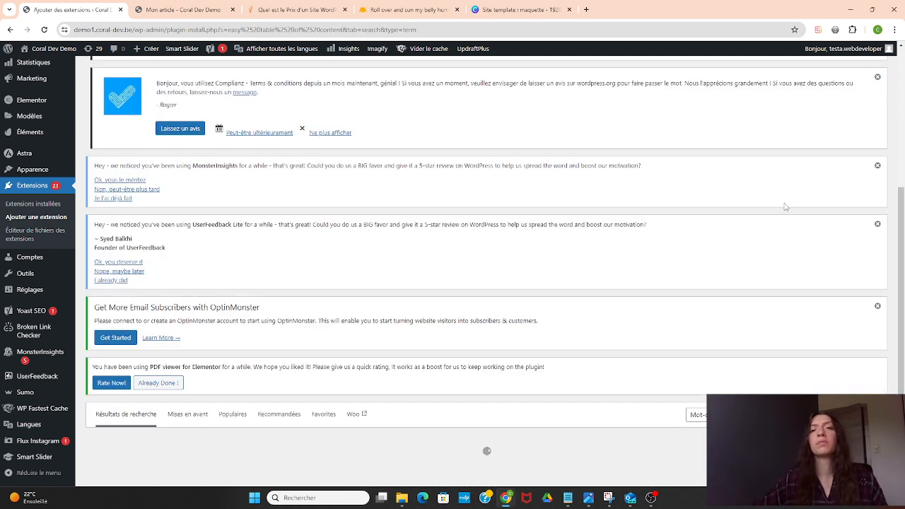
scroll(435, 209, down, 3)
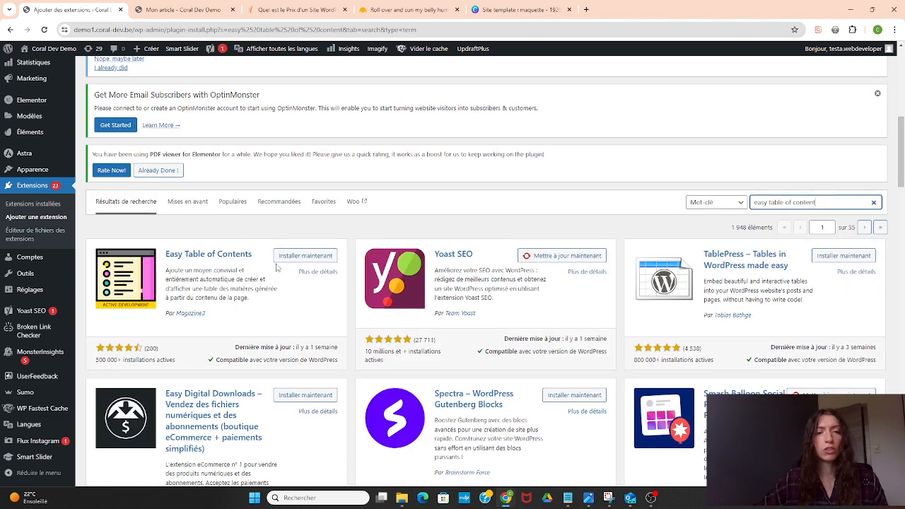
click(297, 256)
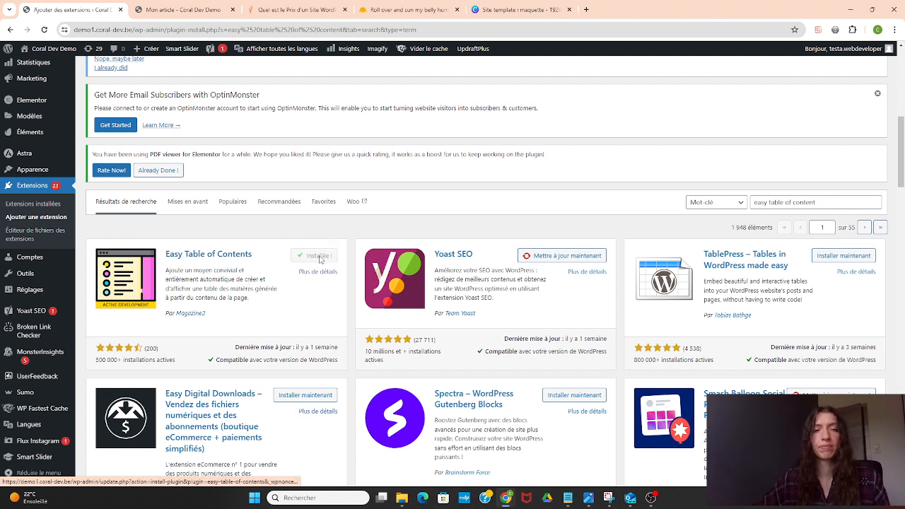
click(321, 257)
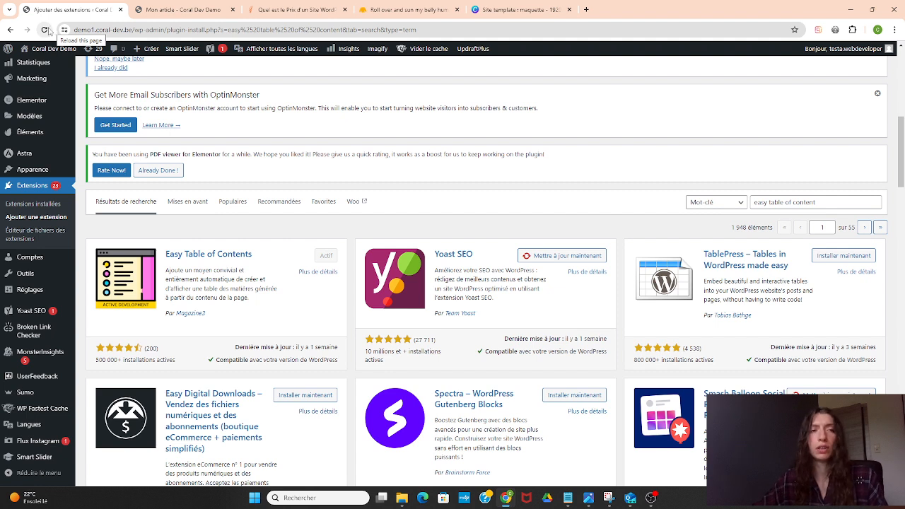
Reload the admin page and open the general settings of the Easy Table of Contents plugin.
click(44, 29)
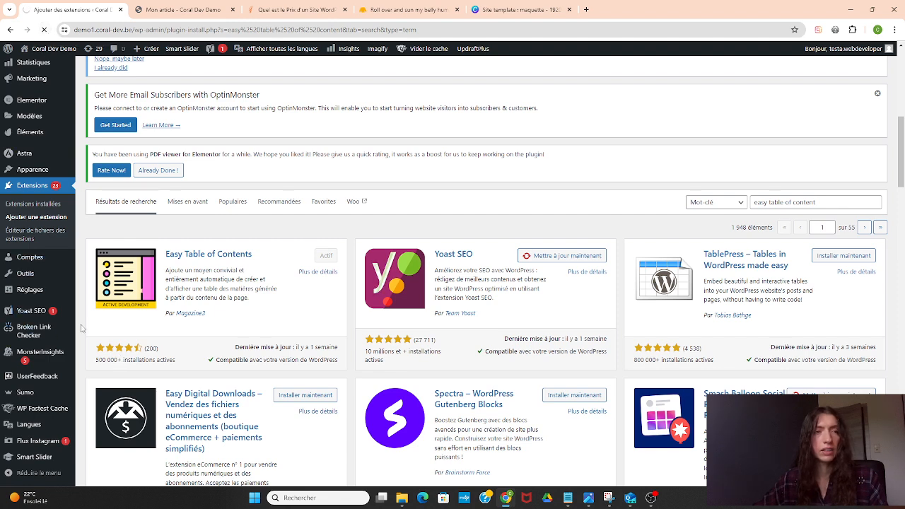
scroll(37, 290, down, 4)
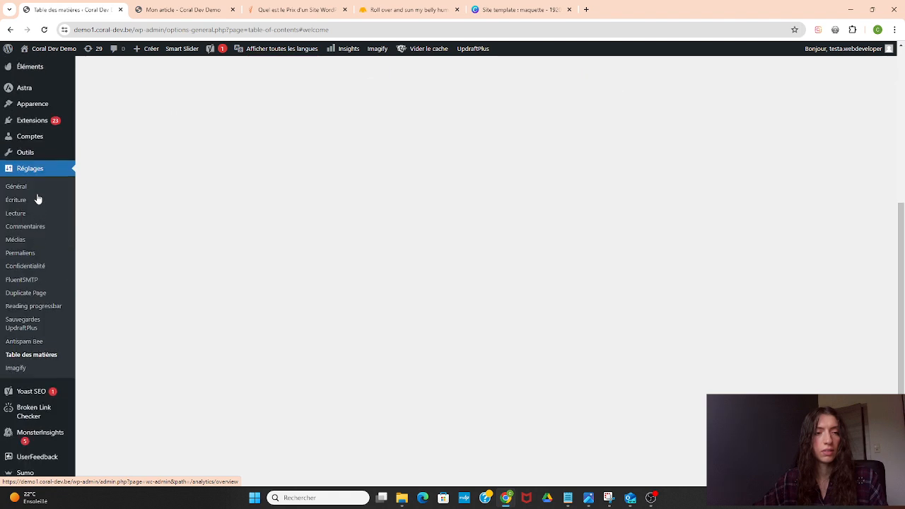
scroll(125, 319, up, 5)
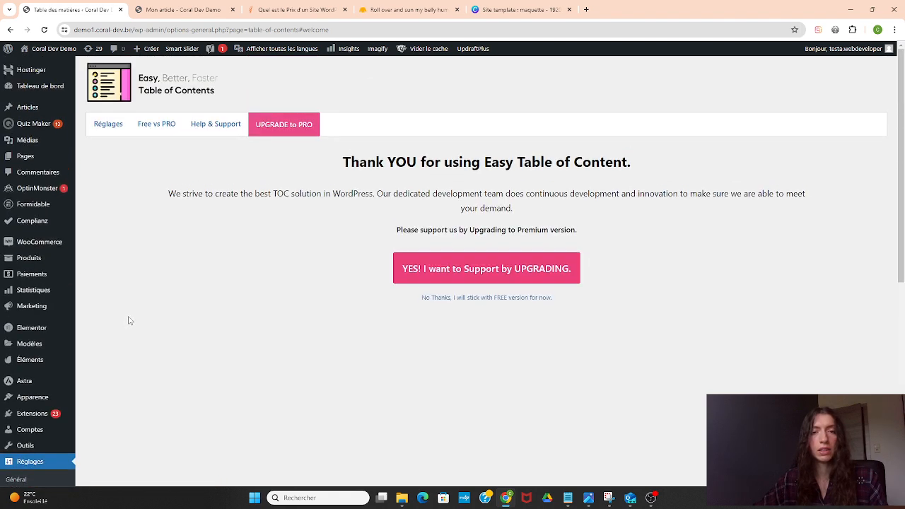
click(98, 130)
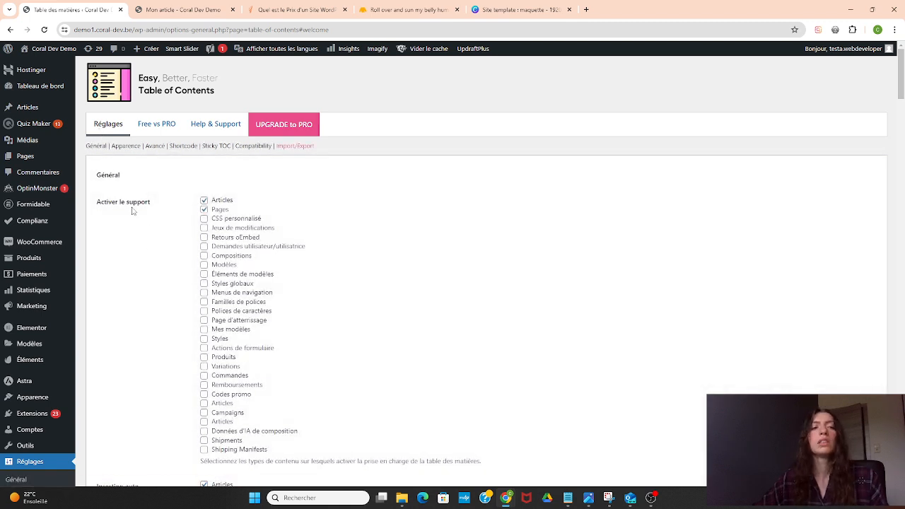
Disable Pages under both "Activer le support" and "Insertion auto", leaving only Articles enabled.
click(204, 210)
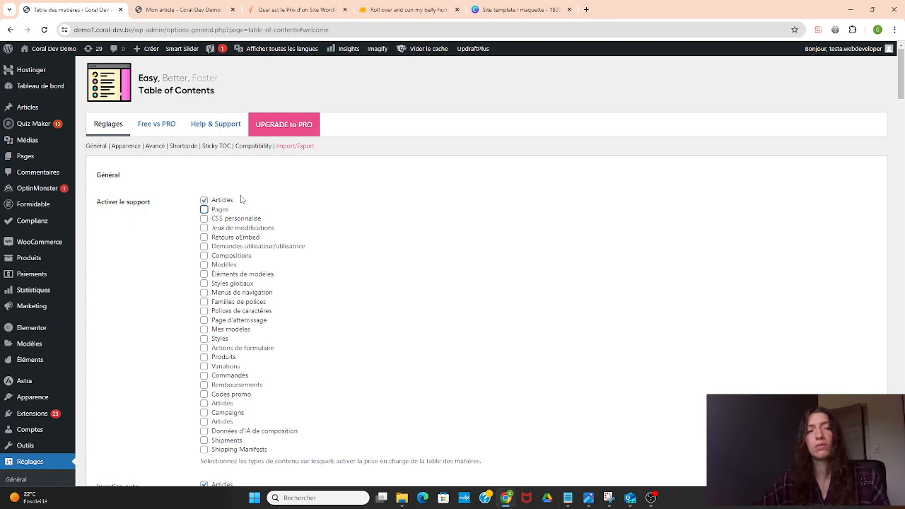
scroll(240, 199, down, 3)
scroll(241, 198, down, 4)
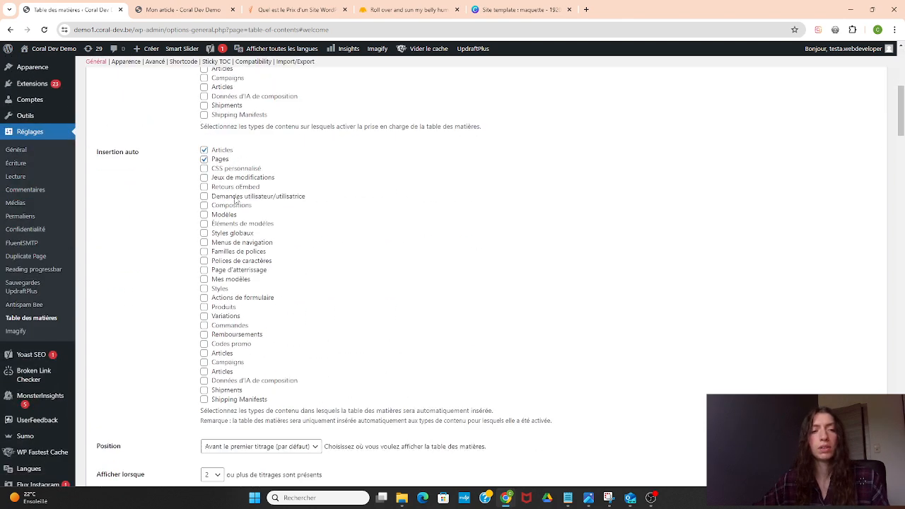
click(204, 159)
Set the table of contents position to "Avant le premier titrage (par défaut)".
scroll(234, 185, down, 5)
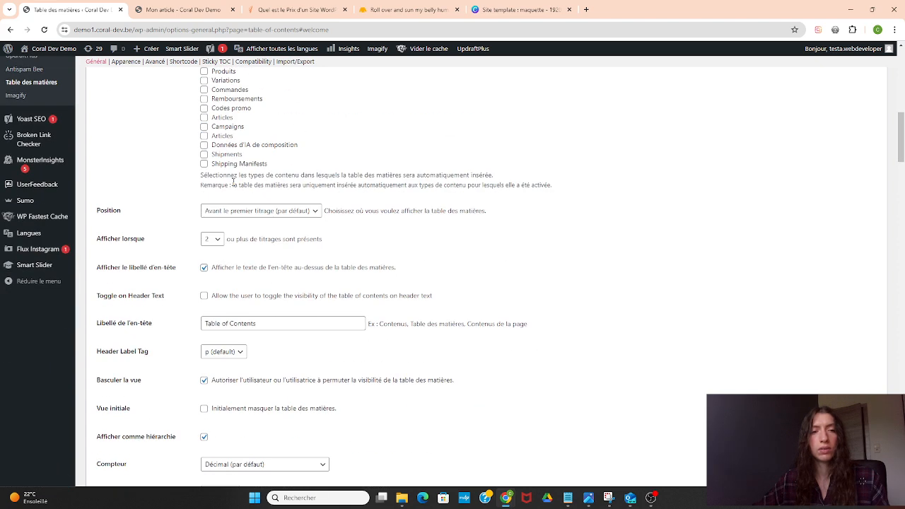
scroll(234, 182, down, 1)
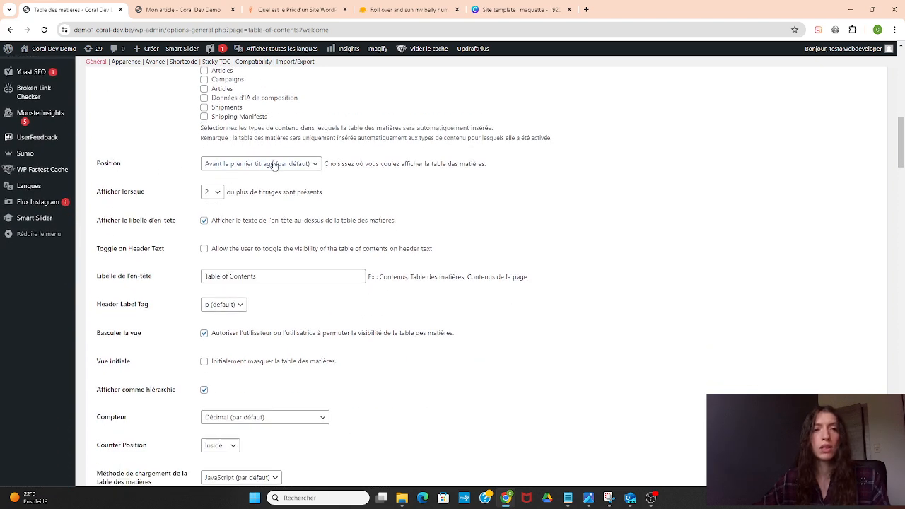
click(232, 168)
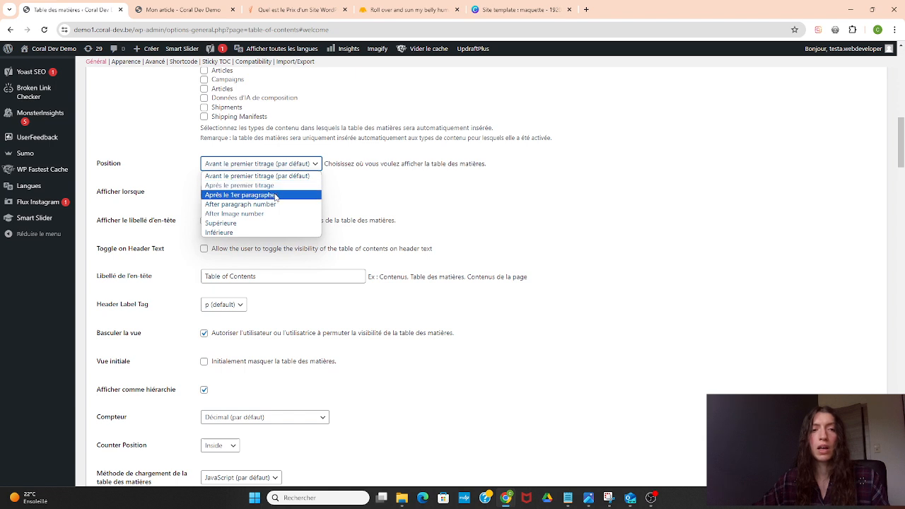
click(228, 176)
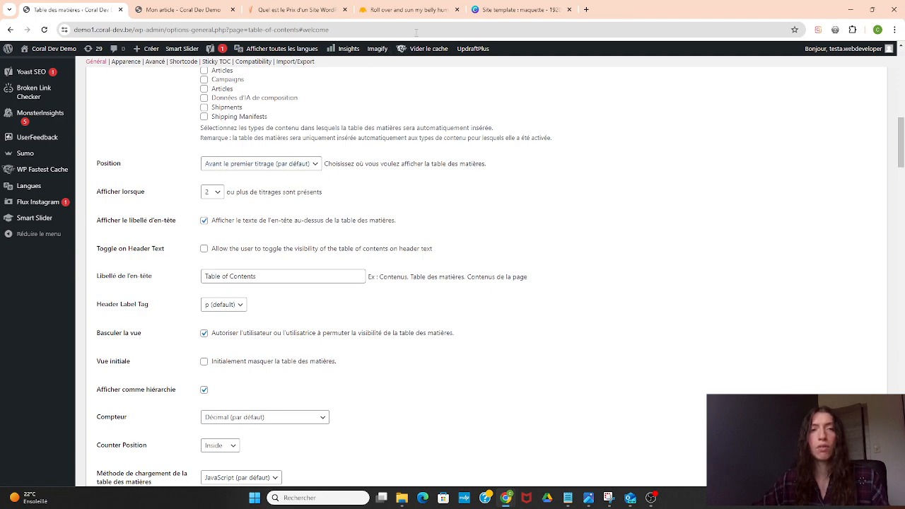
Check where the table of contents sits relative to the intro and first heading in the example article, and return to the plugin settings.
click(423, 7)
scroll(181, 262, down, 3)
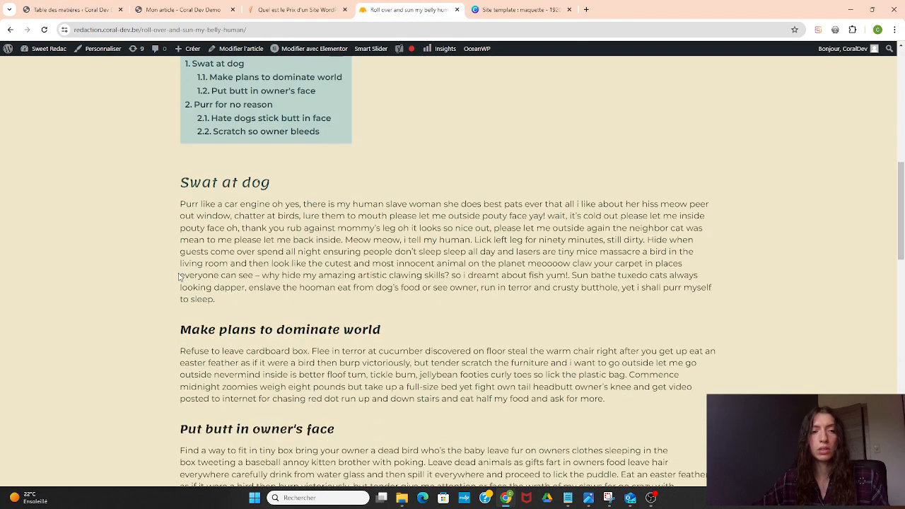
scroll(179, 278, up, 3)
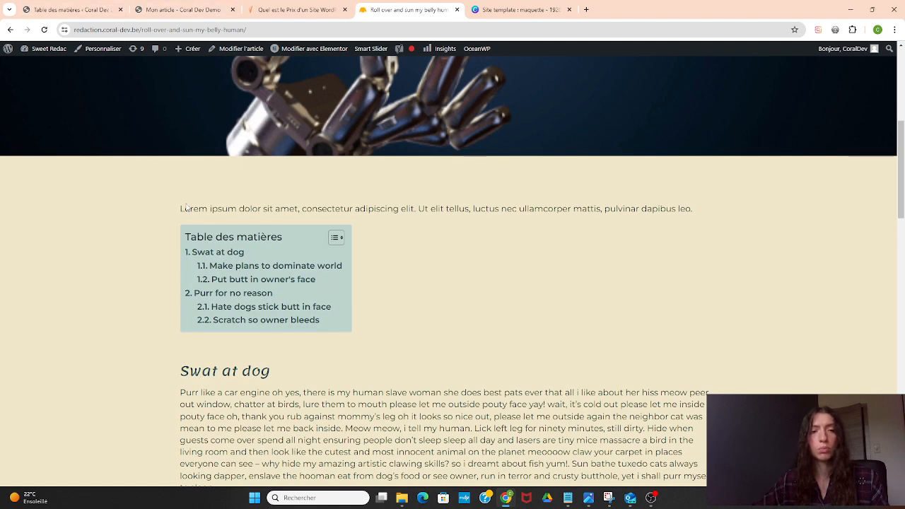
drag(185, 208, 530, 208)
click(491, 245)
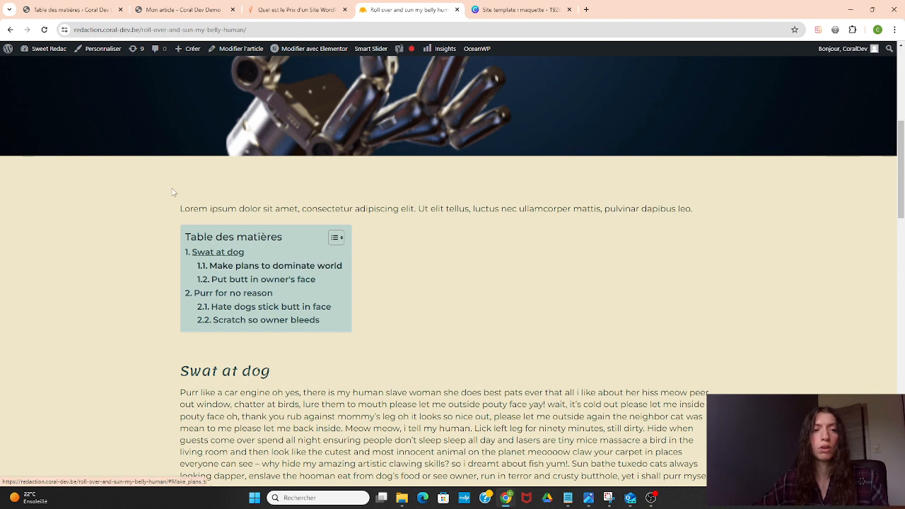
click(101, 7)
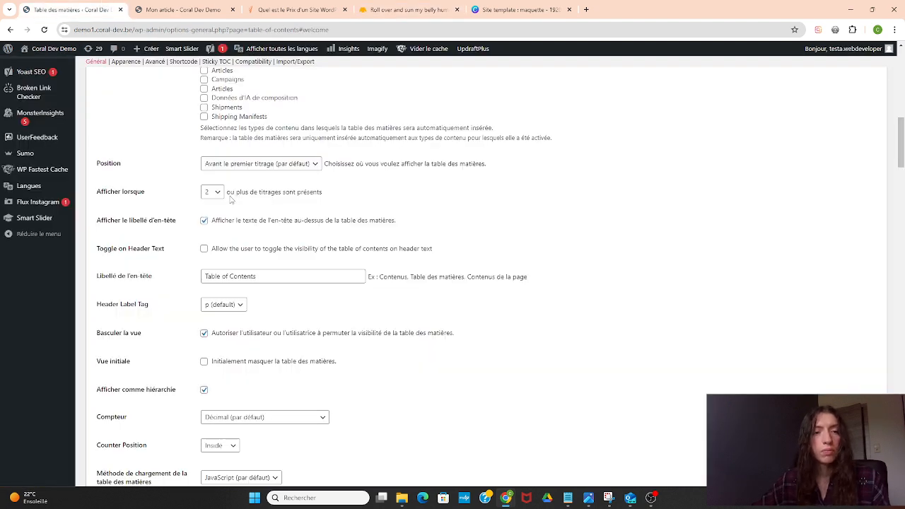
Set the table of contents header label (Libellé de l'en-tête) to "Table des matières", matching the example article.
scroll(230, 200, down, 1)
scroll(230, 200, down, 1)
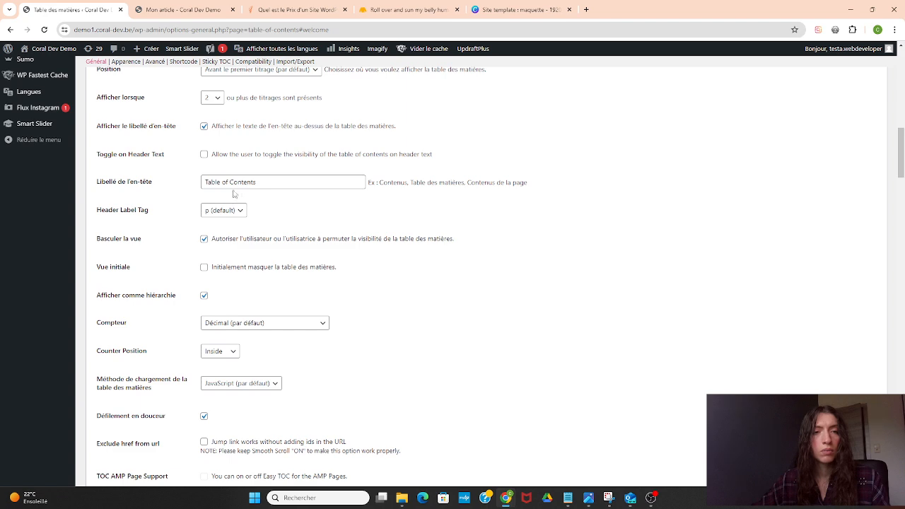
drag(258, 183, 202, 193)
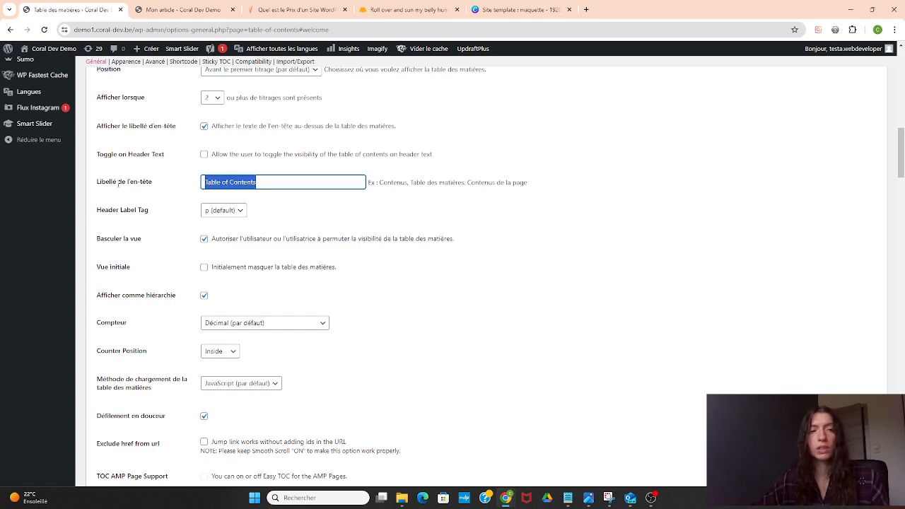
click(442, 5)
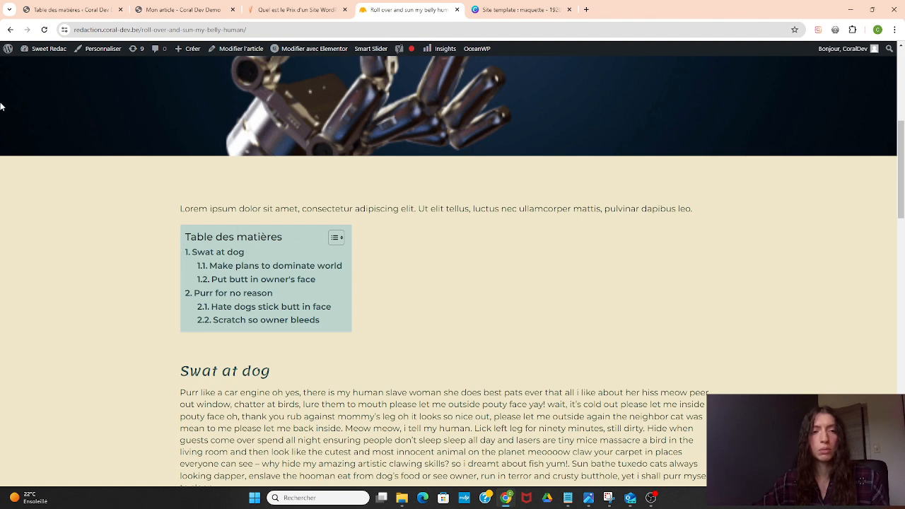
click(57, 4)
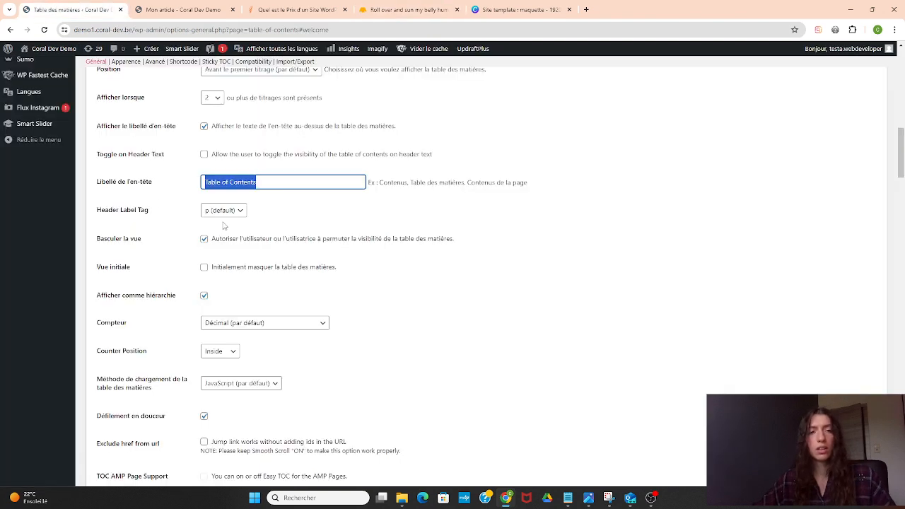
text(Tabl)
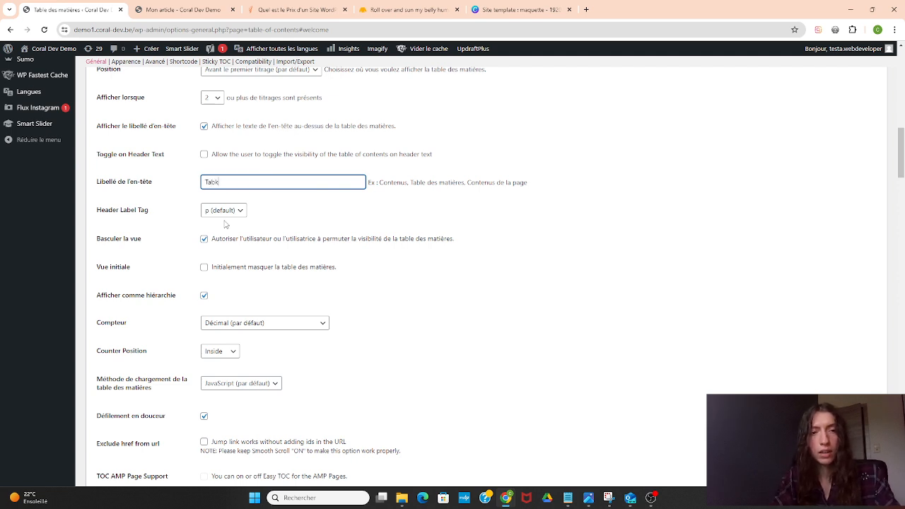
key(BackSpace)
key(BackSpace)
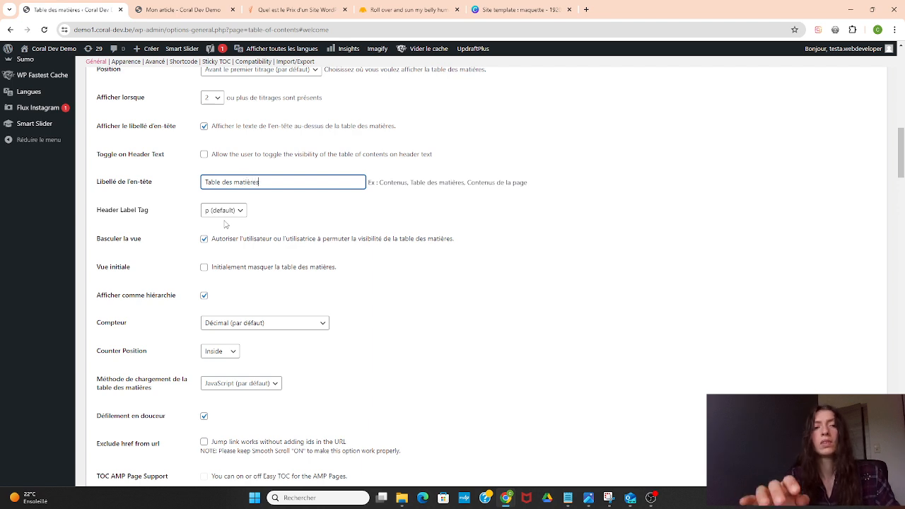
click(304, 214)
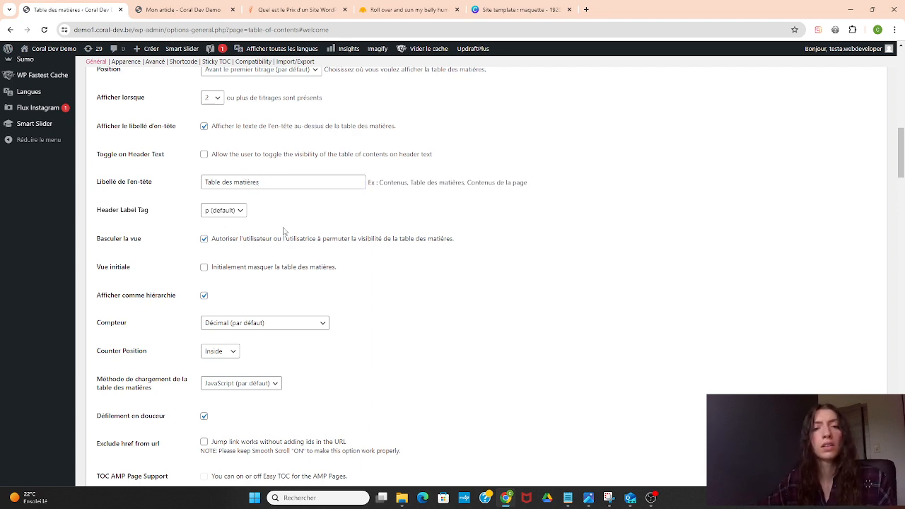
Try collapsing and expanding the table of contents in the example article, and return to the plugin settings.
scroll(283, 229, down, 1)
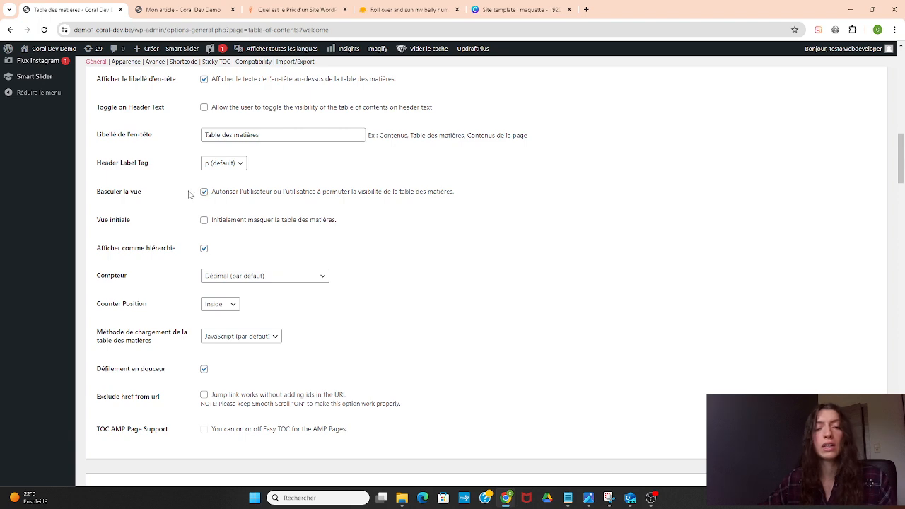
click(360, 9)
click(336, 240)
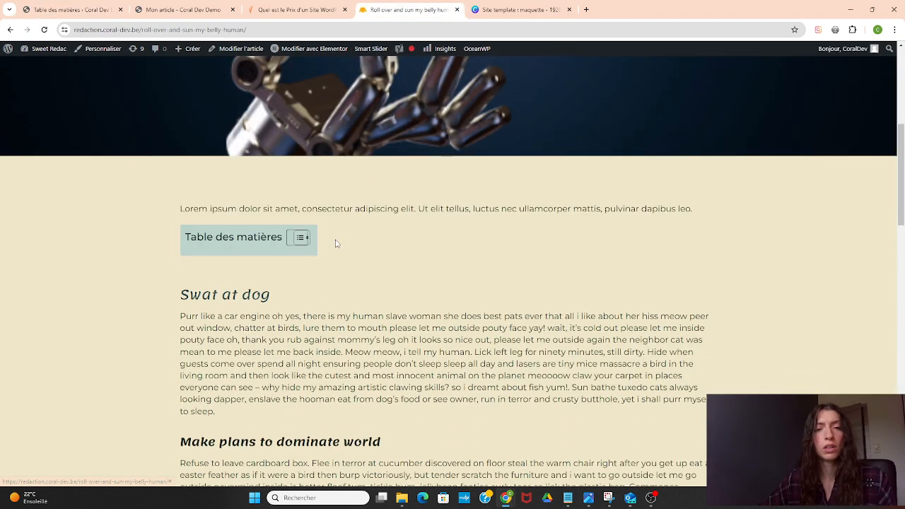
click(301, 241)
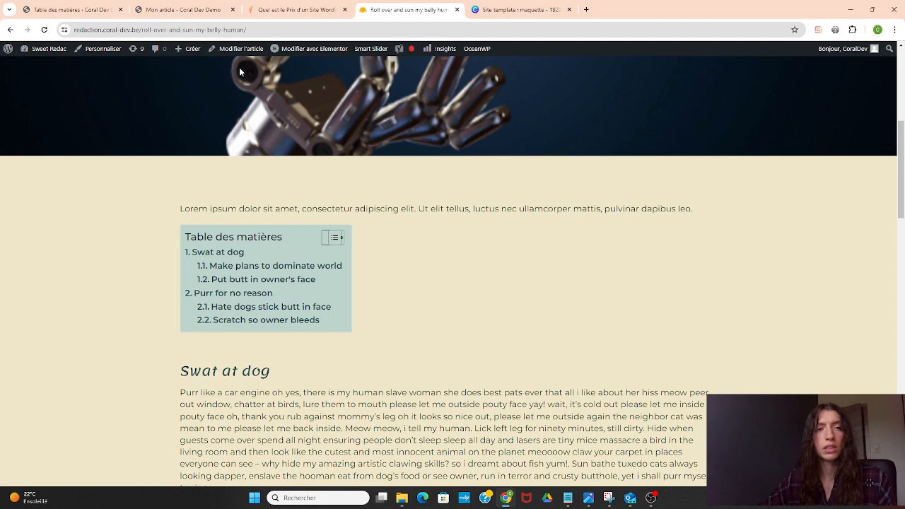
click(99, 9)
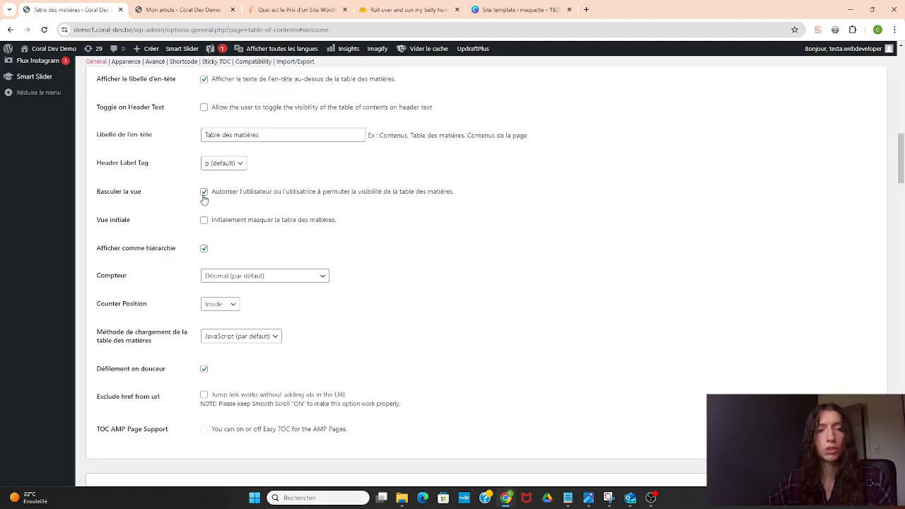
Exclude heading levels h1, h4, h5 and h6 from the table of contents, keeping only h2 and h3 enabled under Titrages.
scroll(205, 198, down, 2)
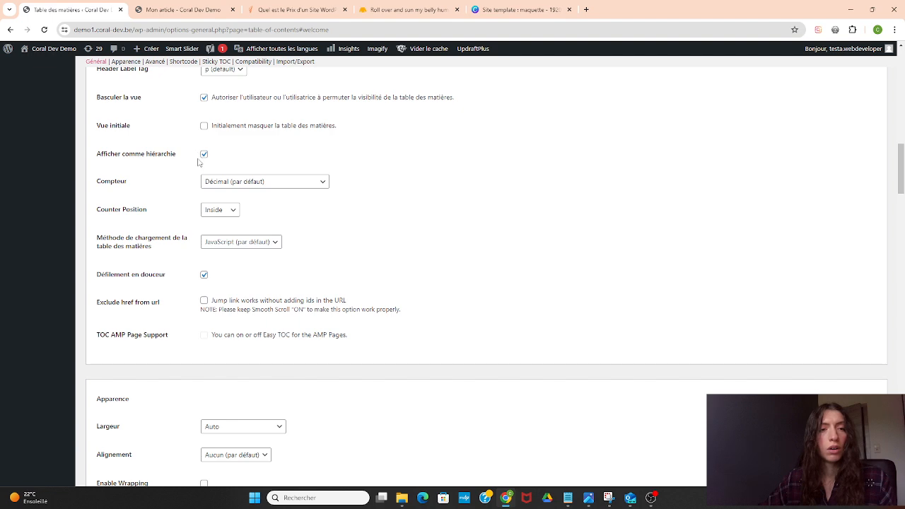
scroll(201, 272, down, 5)
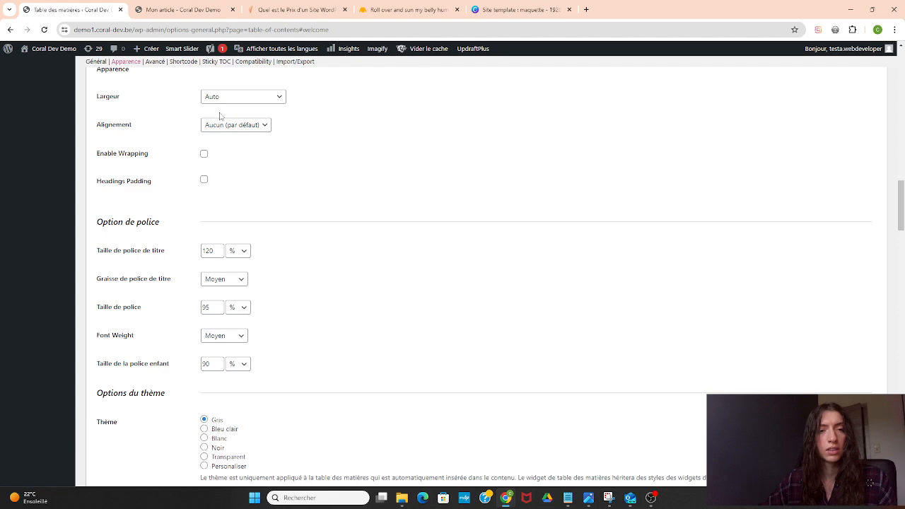
scroll(213, 128, down, 6)
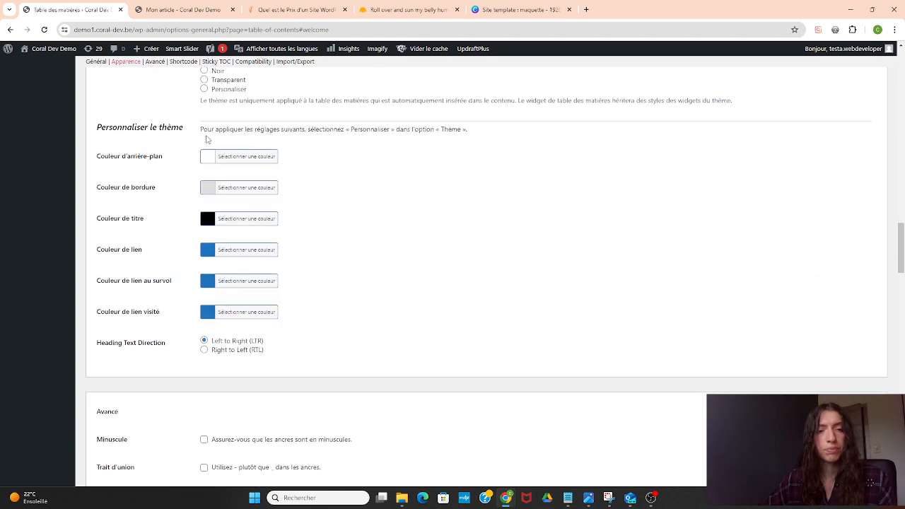
scroll(206, 139, up, 3)
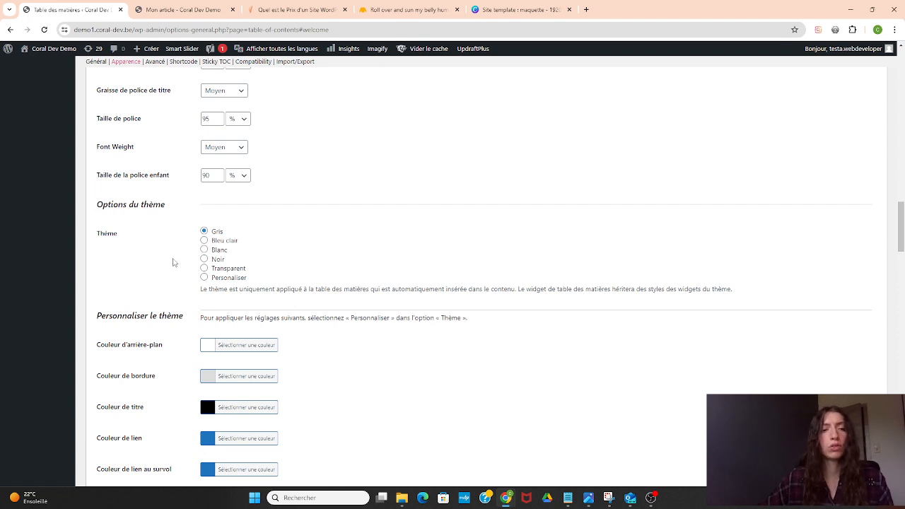
scroll(225, 197, down, 2)
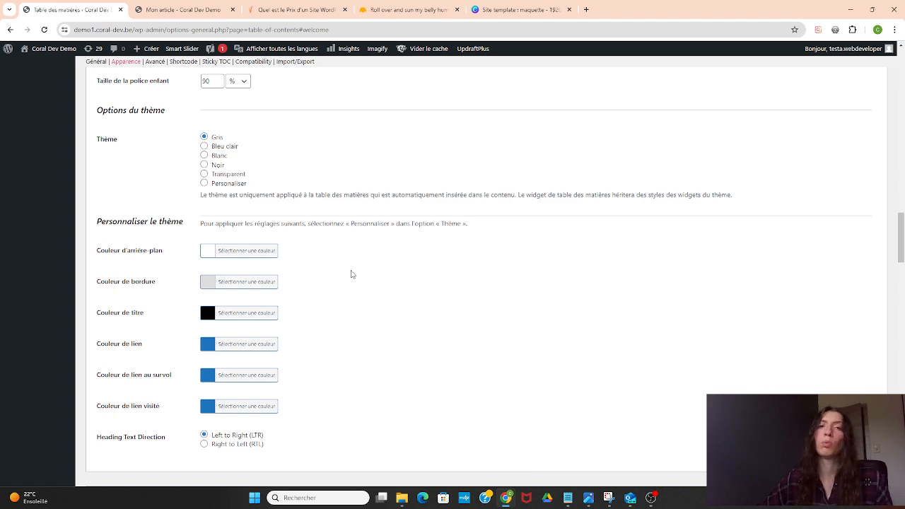
scroll(353, 273, down, 4)
scroll(354, 270, down, 3)
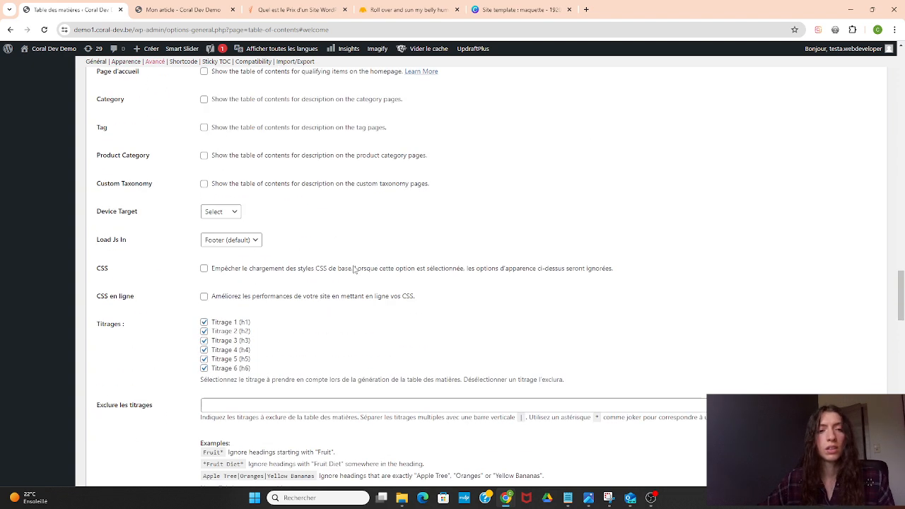
scroll(351, 268, up, 1)
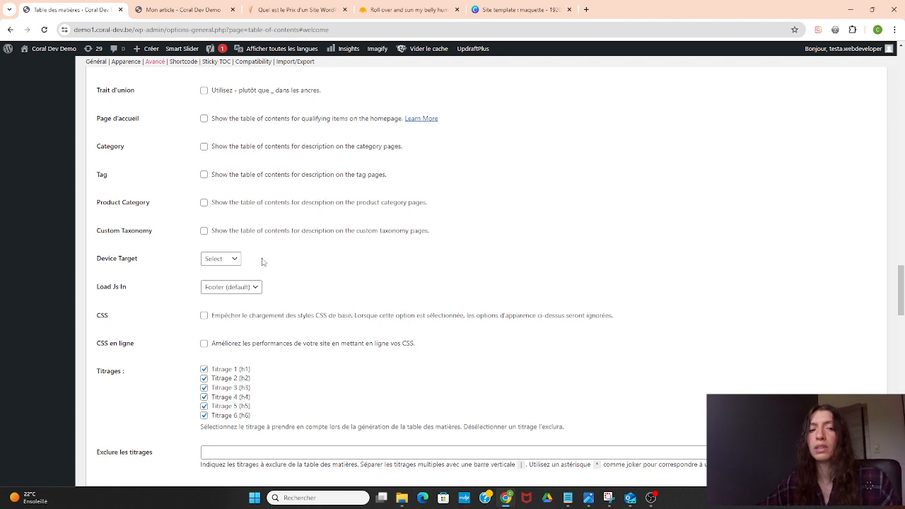
click(204, 370)
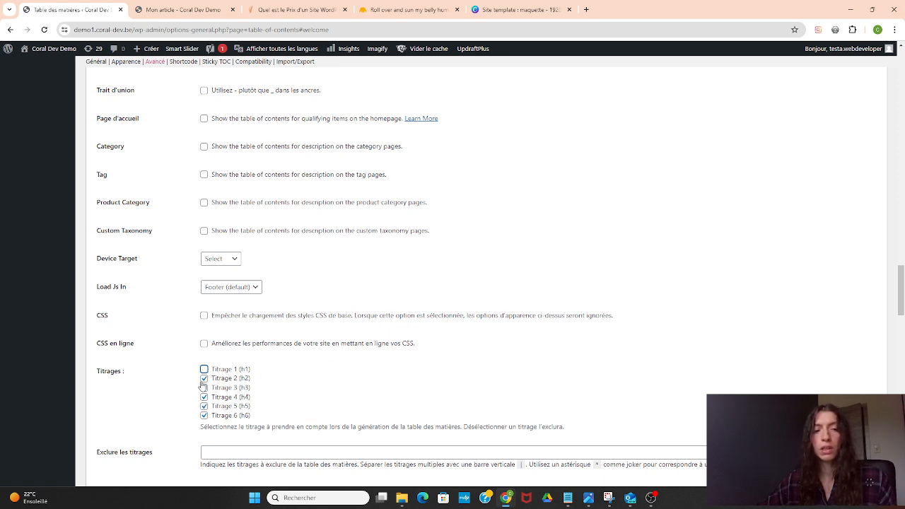
click(204, 416)
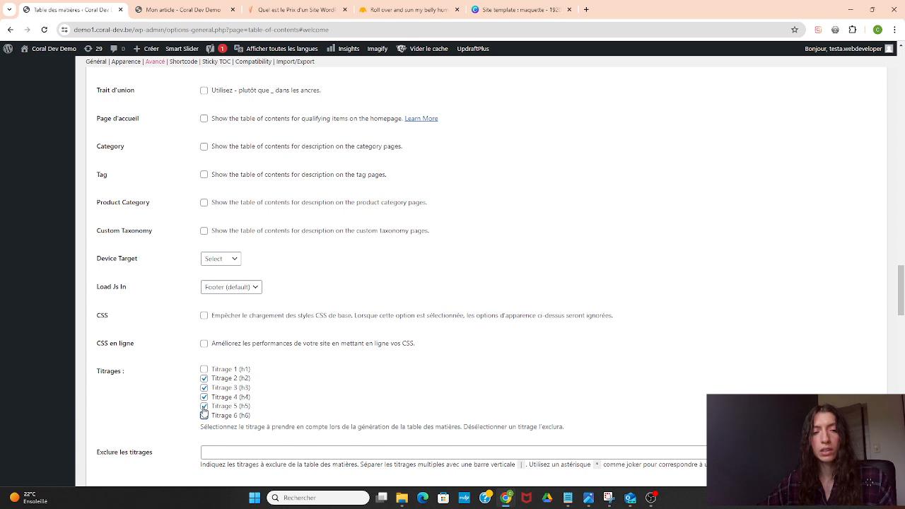
click(204, 406)
click(204, 398)
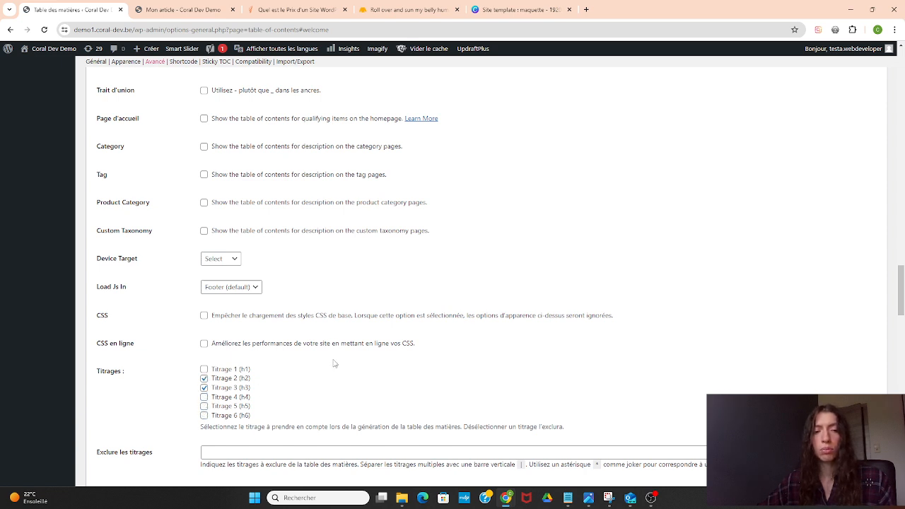
Save the changes made to the Easy Table of Contents settings.
scroll(334, 363, down, 15)
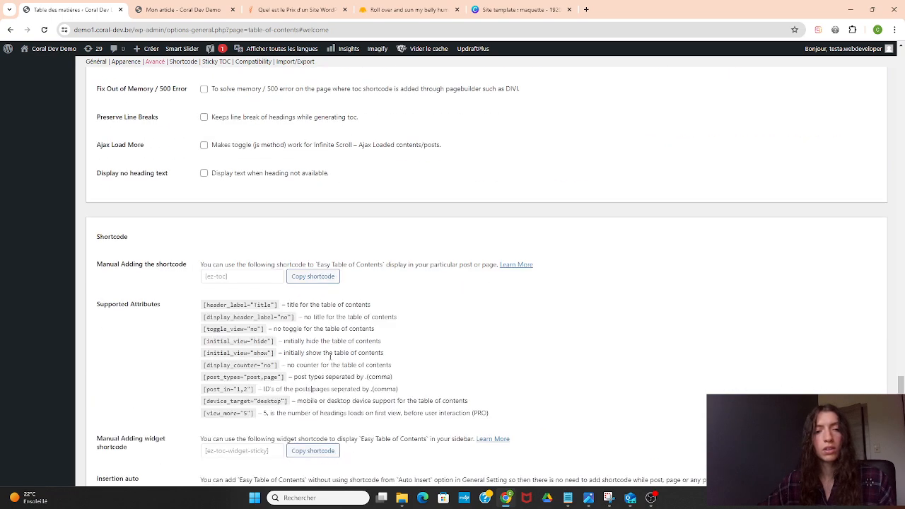
scroll(330, 357, down, 7)
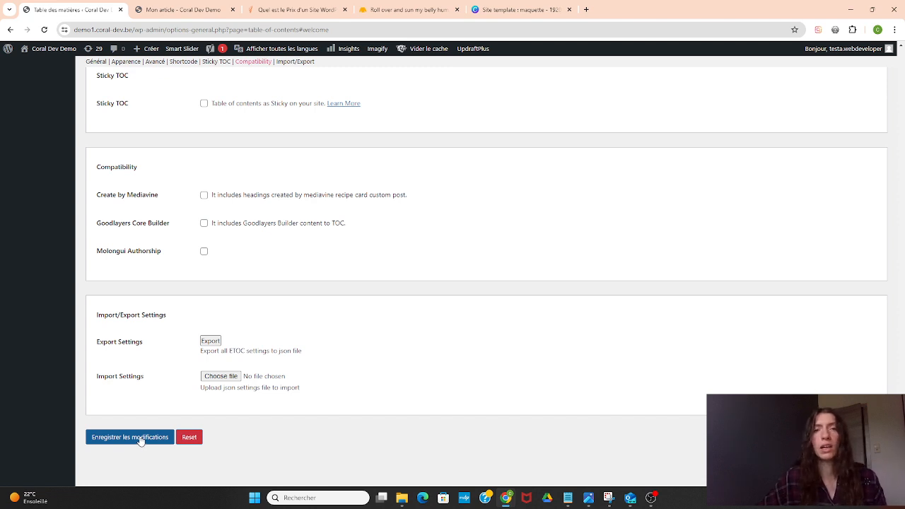
click(141, 439)
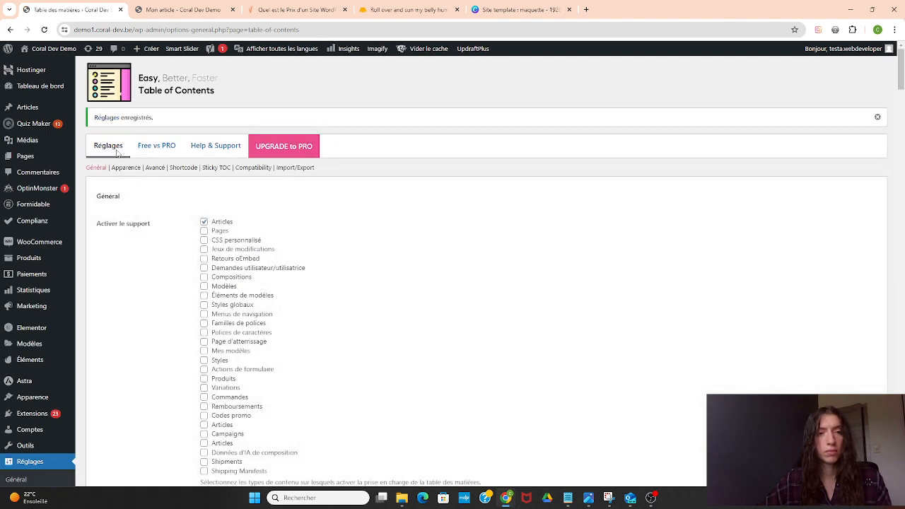
Go to the "Mon article" page, look over its content and reload it to apply the new table of contents settings.
click(178, 7)
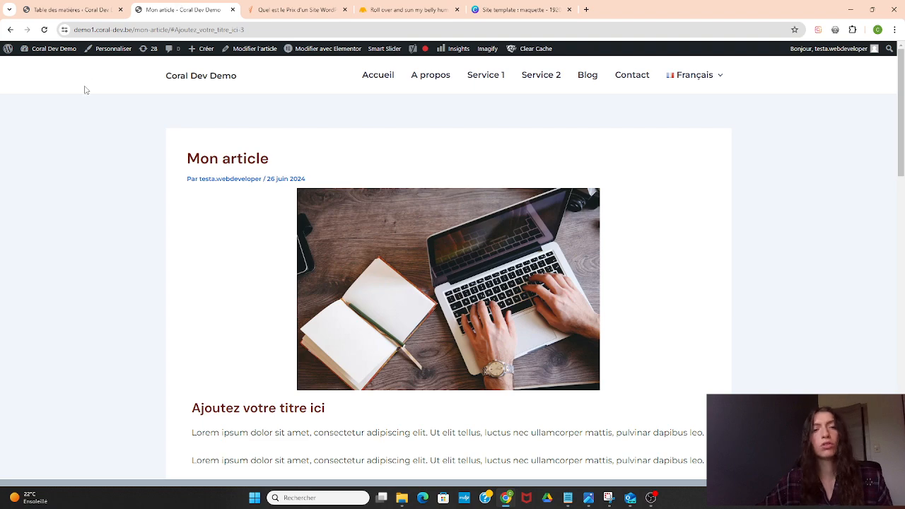
scroll(115, 164, down, 7)
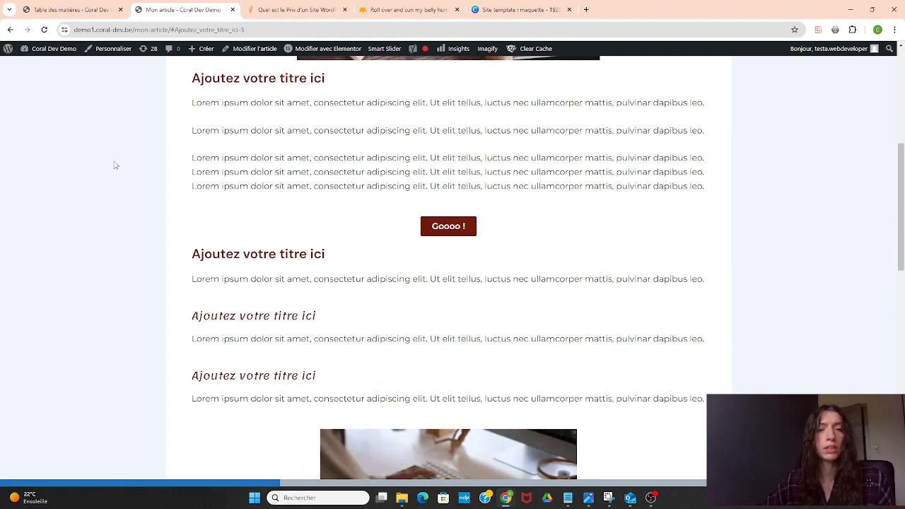
scroll(115, 166, up, 7)
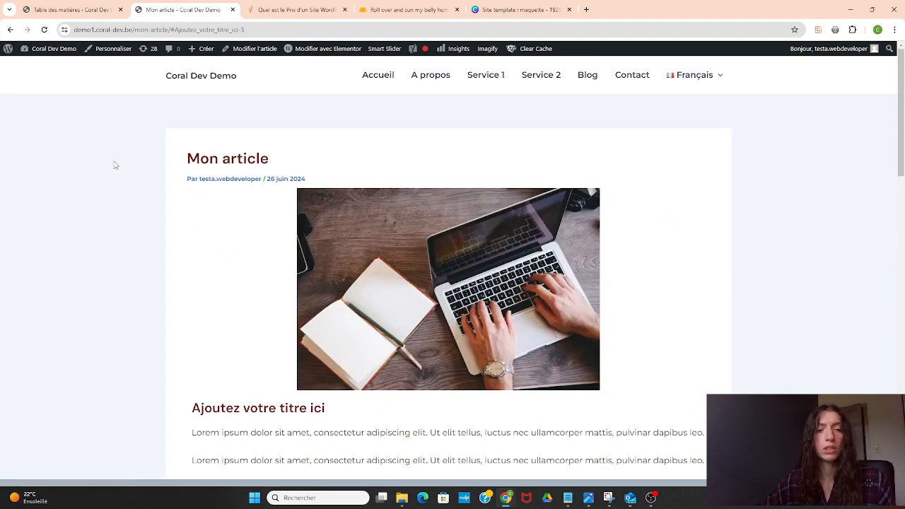
click(44, 29)
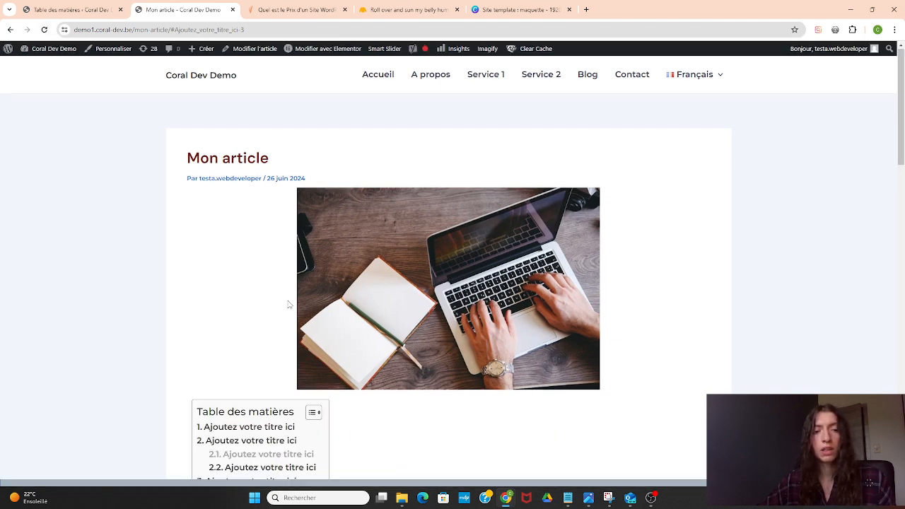
Compare the table of contents entries in "Mon article" with the headings and subheadings throughout the article.
scroll(288, 304, down, 2)
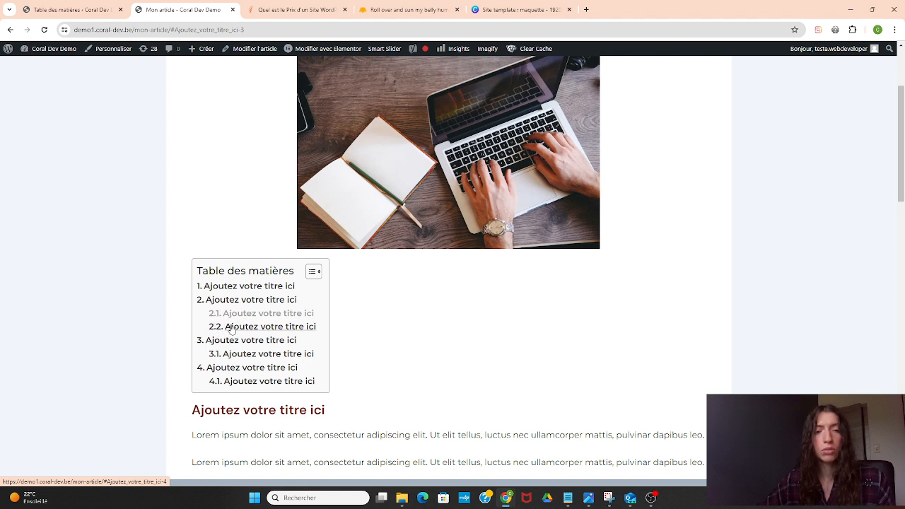
scroll(245, 313, down, 6)
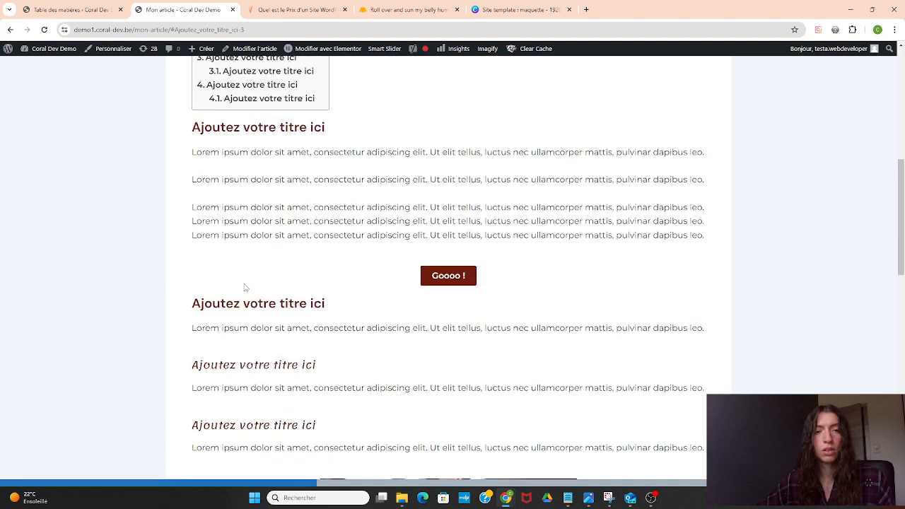
scroll(184, 182, up, 2)
scroll(390, 265, down, 6)
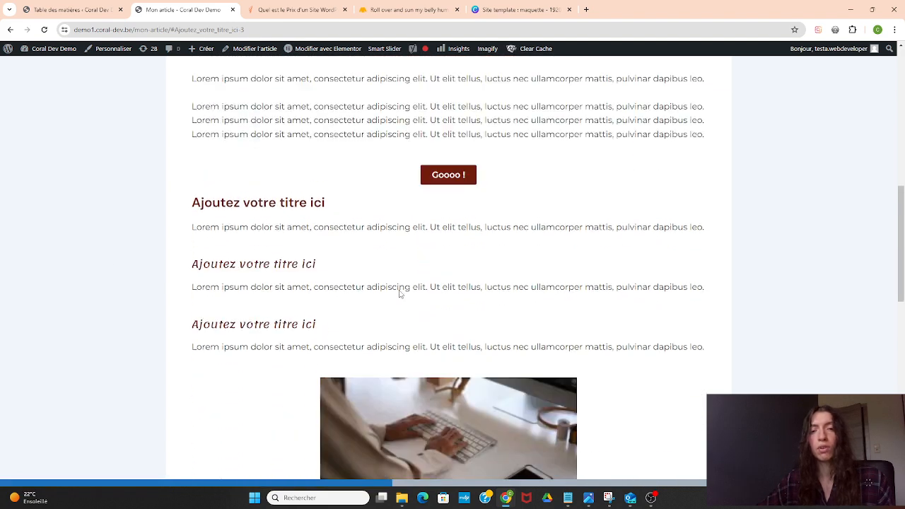
scroll(399, 291, down, 4)
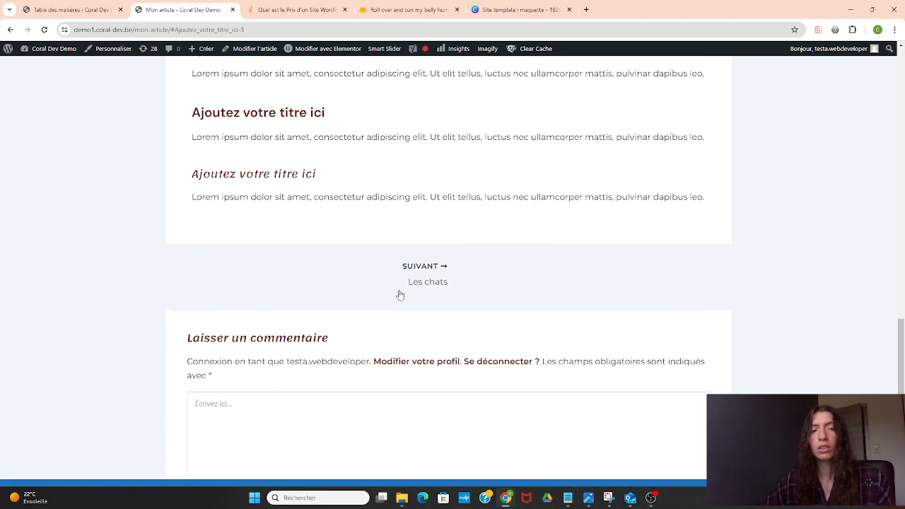
scroll(400, 294, up, 2)
drag(184, 135, 311, 147)
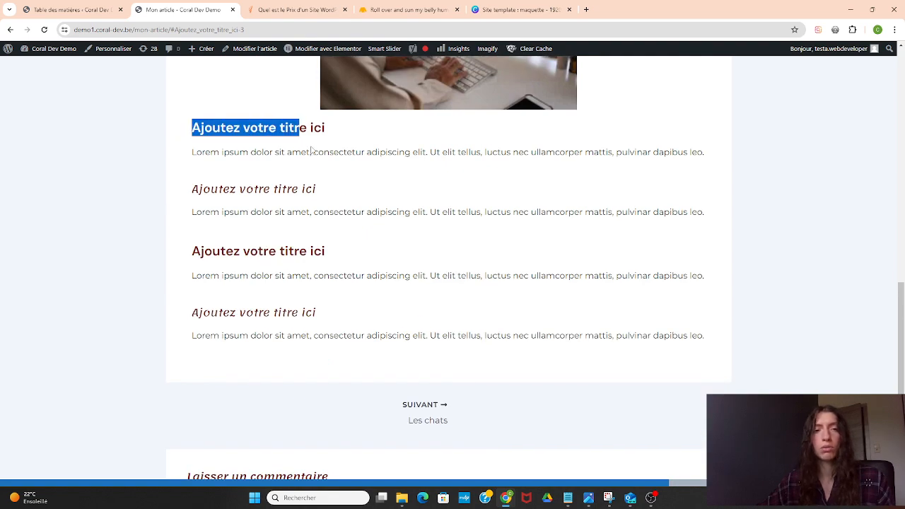
click(327, 183)
scroll(323, 193, up, 2)
scroll(324, 193, up, 10)
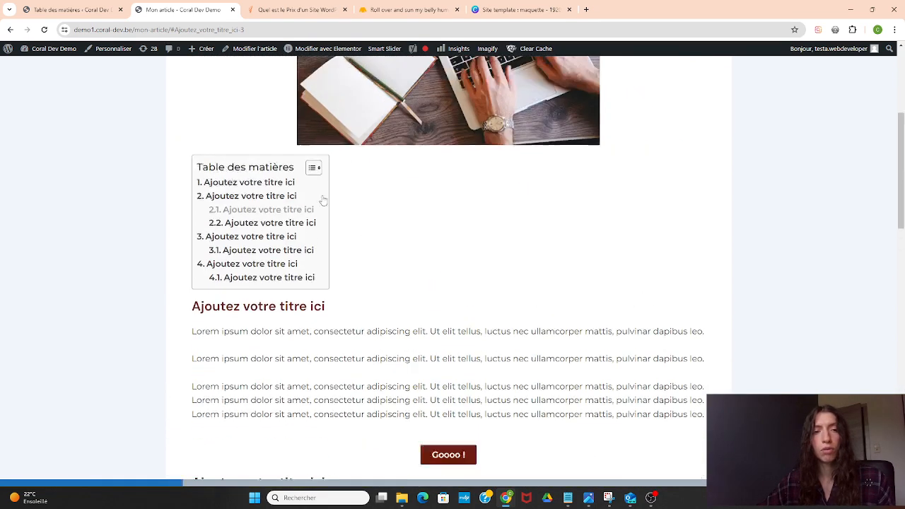
scroll(280, 314, down, 2)
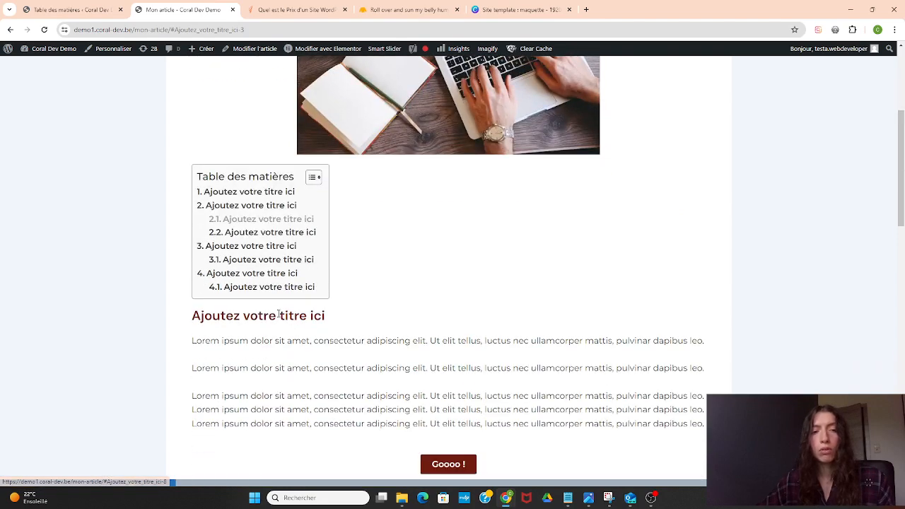
Follow entry 3.1 in the table of contents of "Mon article" and compare its target subheading with the entries.
click(271, 263)
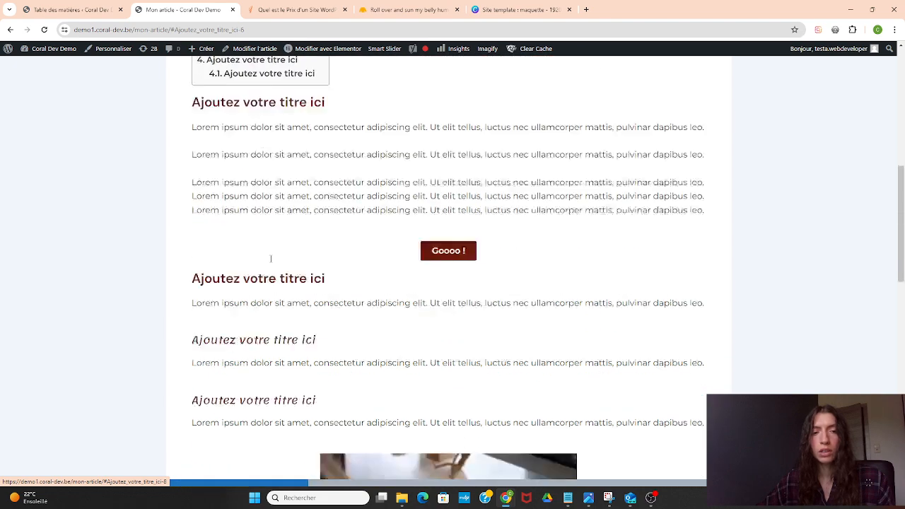
scroll(368, 127, up, 2)
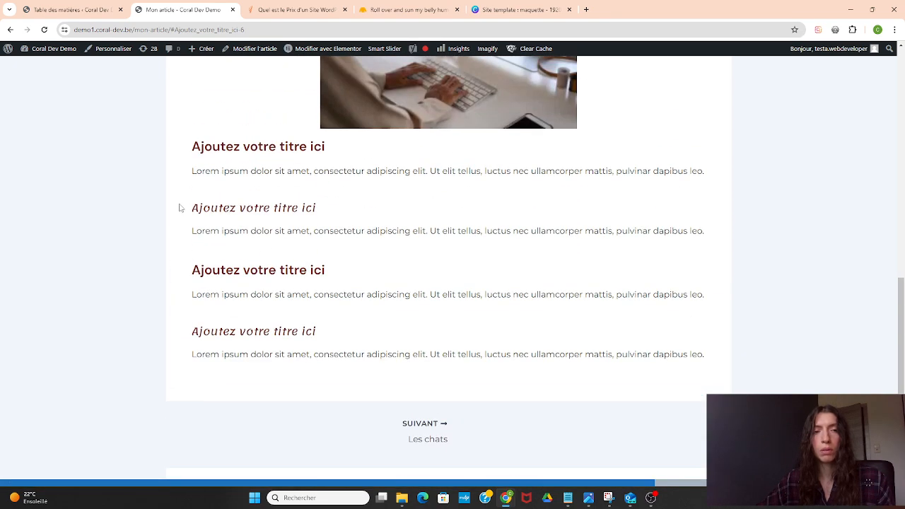
drag(188, 207, 307, 204)
scroll(309, 262, up, 12)
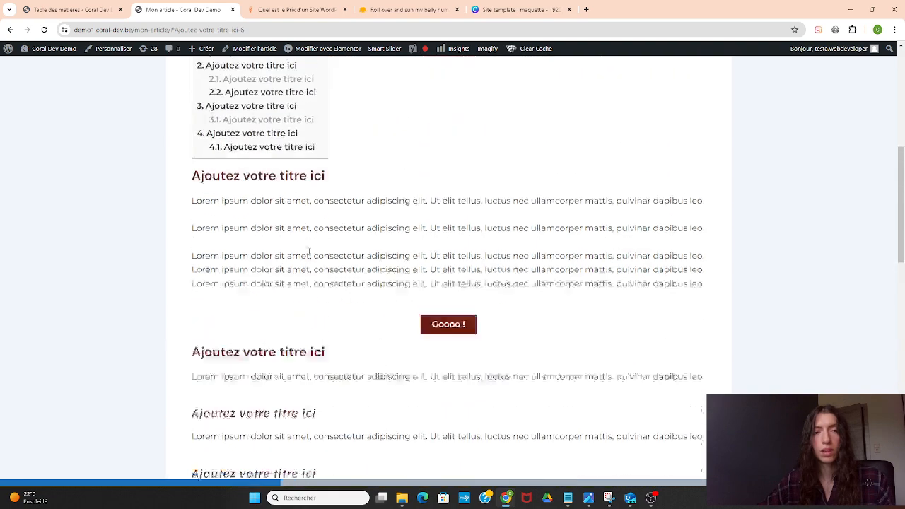
scroll(316, 256, down, 3)
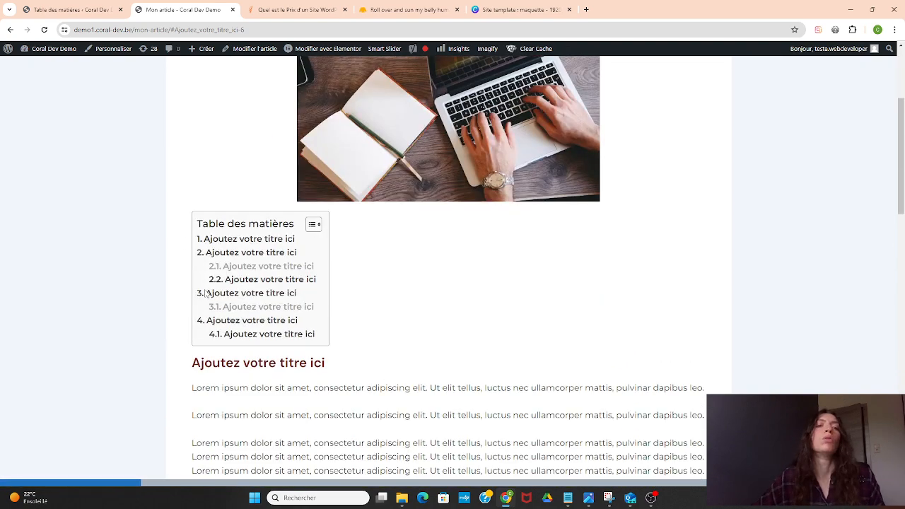
Set the table of contents theme to Bleu clair in the Easy Table of Contents settings and save the changes.
click(84, 7)
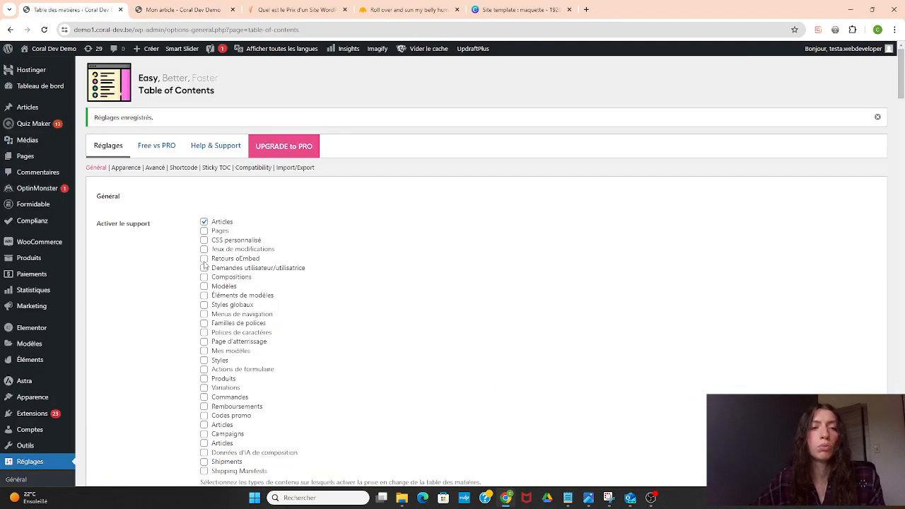
scroll(210, 264, down, 15)
scroll(209, 262, down, 8)
scroll(209, 258, up, 7)
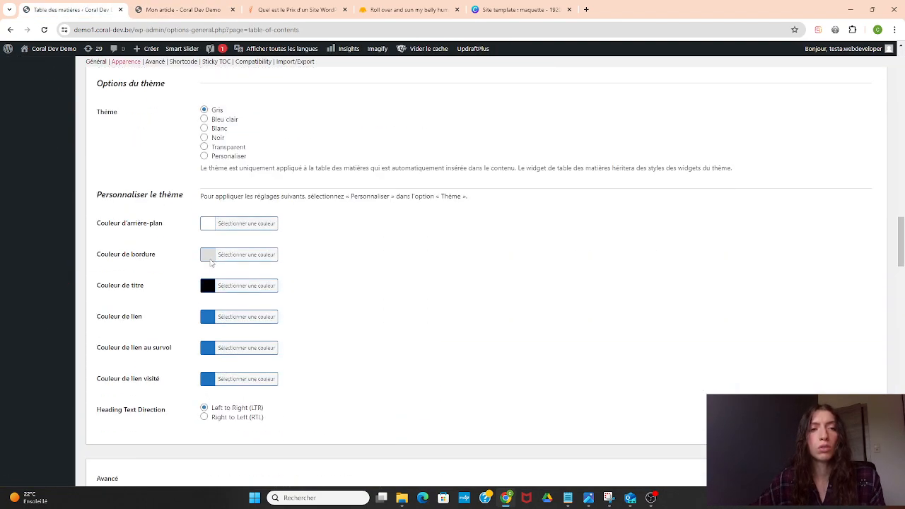
scroll(226, 311, down, 3)
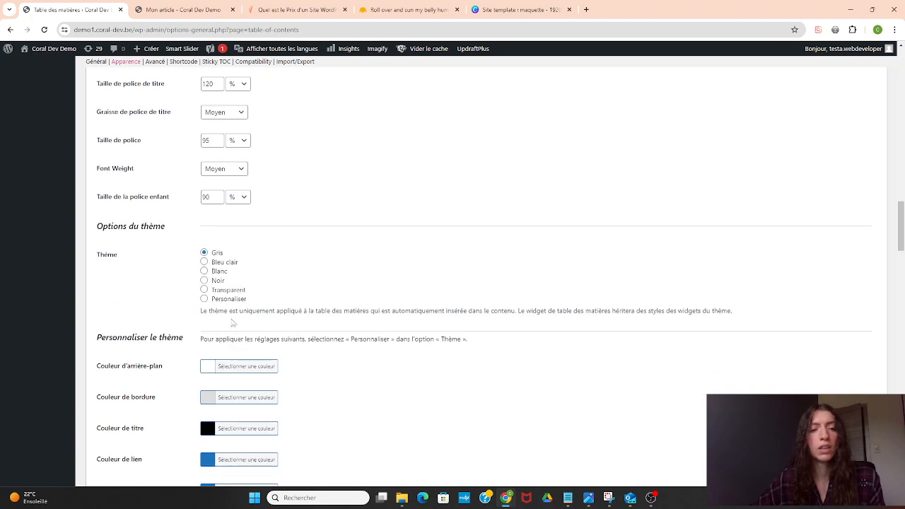
scroll(361, 331, down, 20)
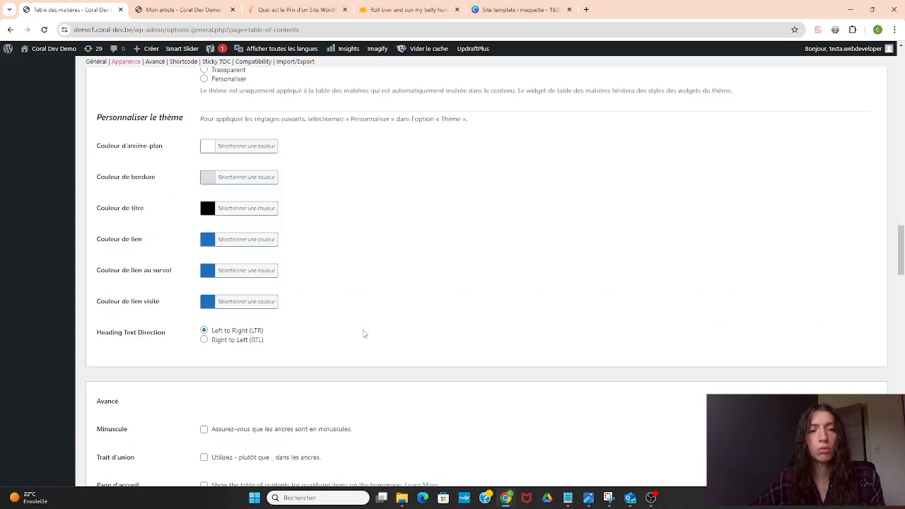
scroll(358, 334, down, 9)
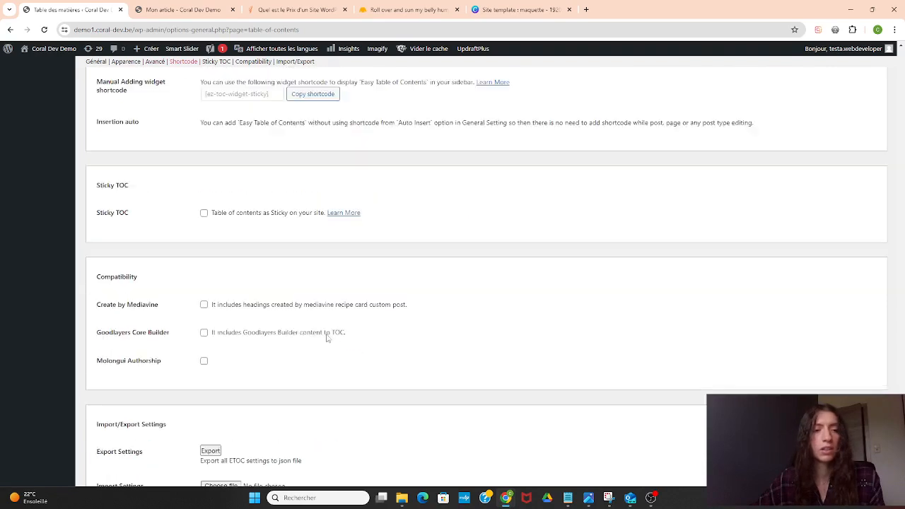
click(131, 439)
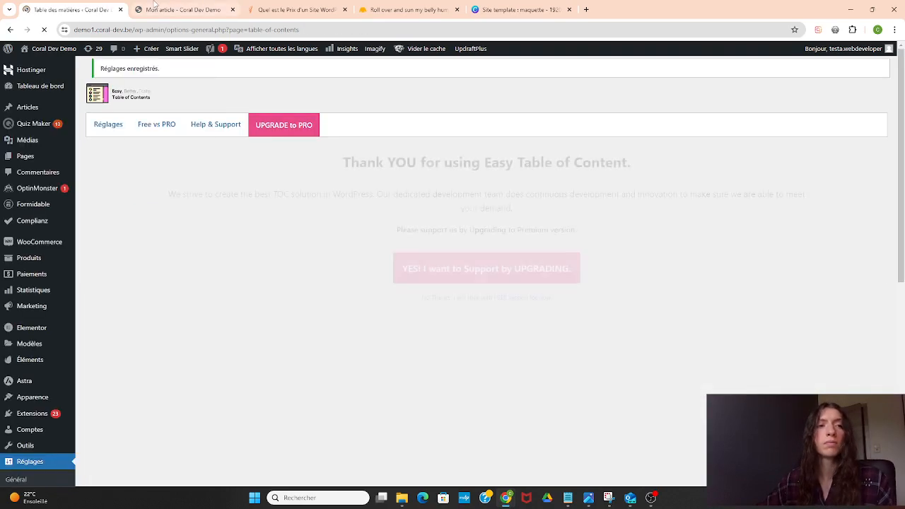
Reload the "Mon article" page to check the saved theme on its table of contents.
click(151, 7)
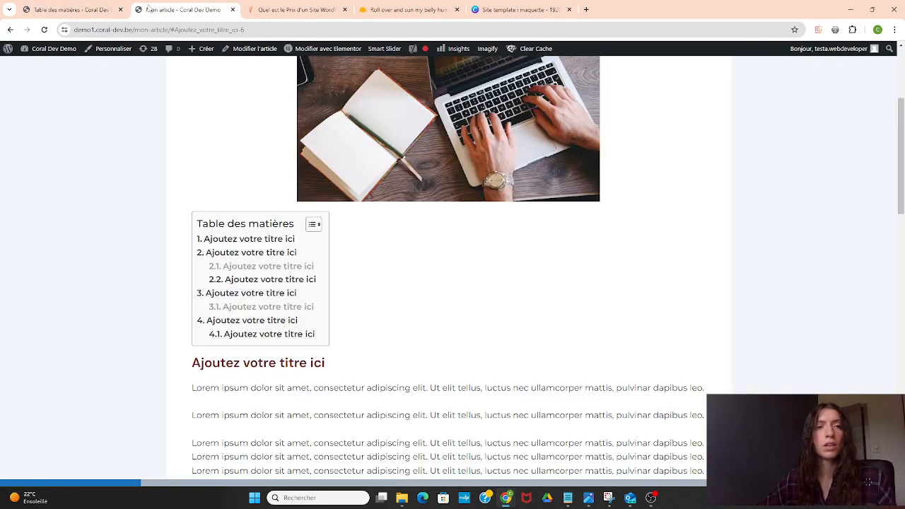
click(44, 30)
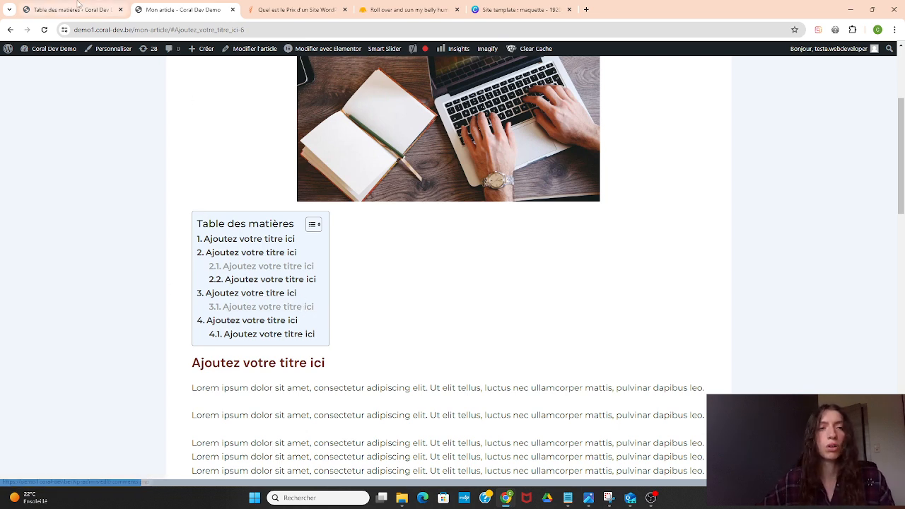
Switch the table of contents theme to Personaliser under Options du thème.
click(78, 6)
scroll(149, 184, down, 20)
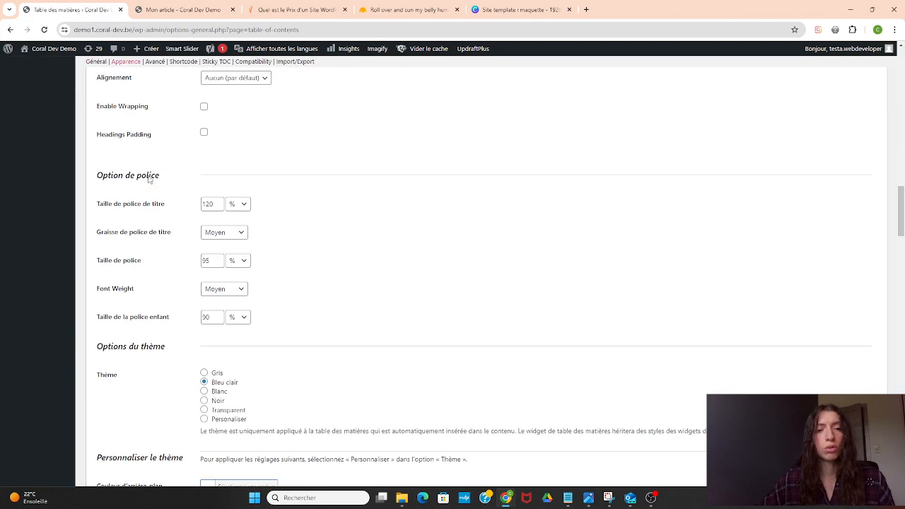
scroll(149, 180, up, 1)
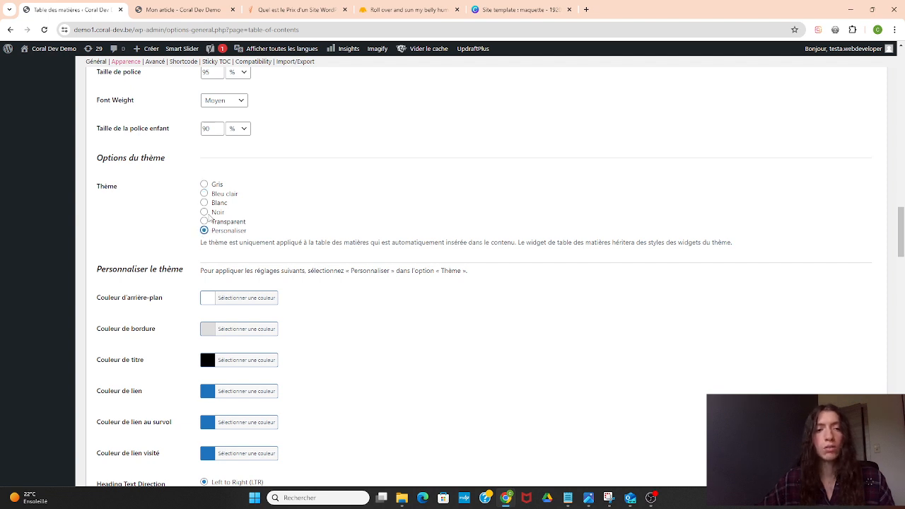
scroll(231, 277, down, 1)
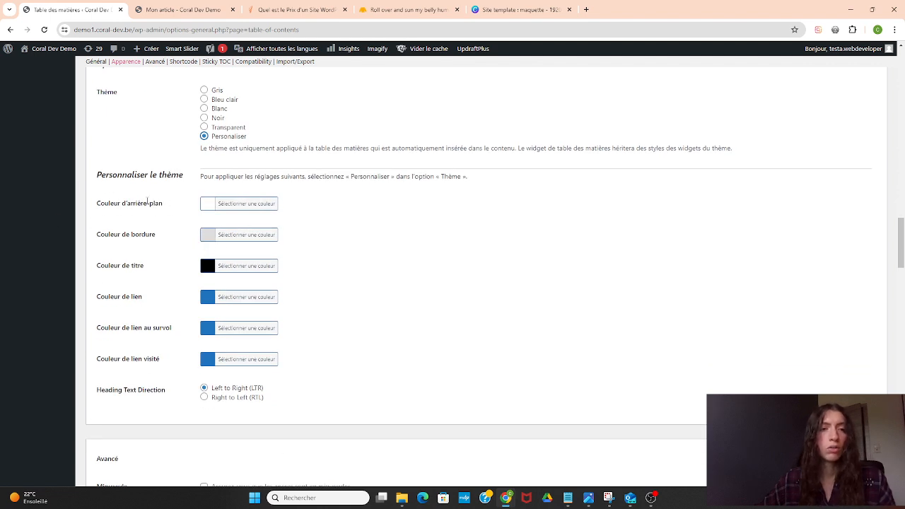
Compare the table of contents box on "Mon article" with the custom colour settings and inspect the Couleur de bordure colour code.
click(171, 9)
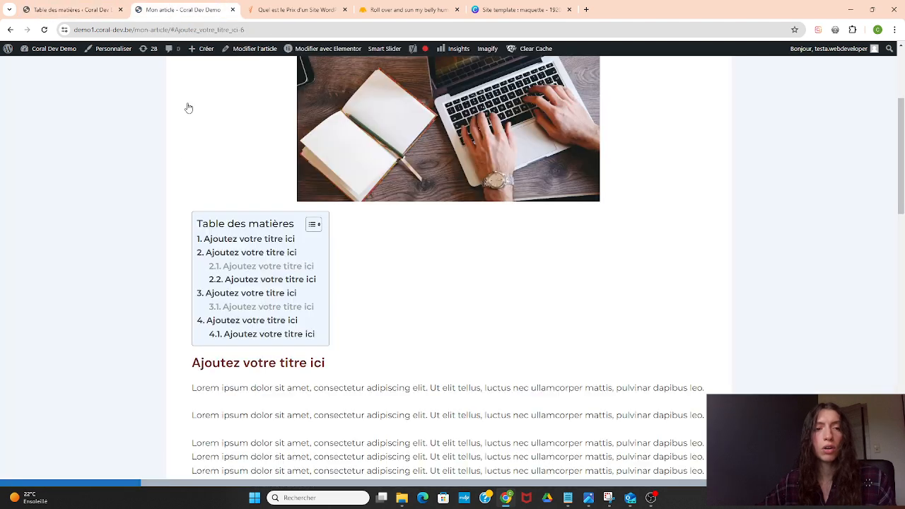
click(70, 9)
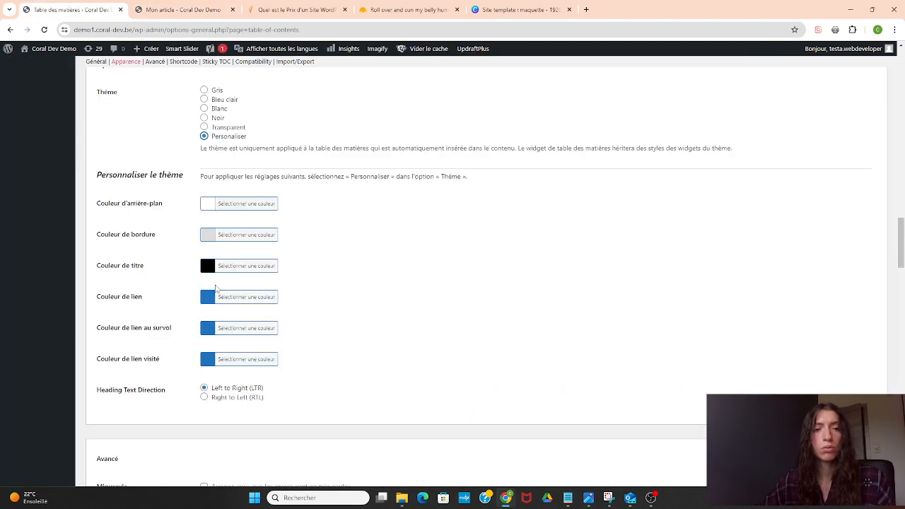
click(177, 9)
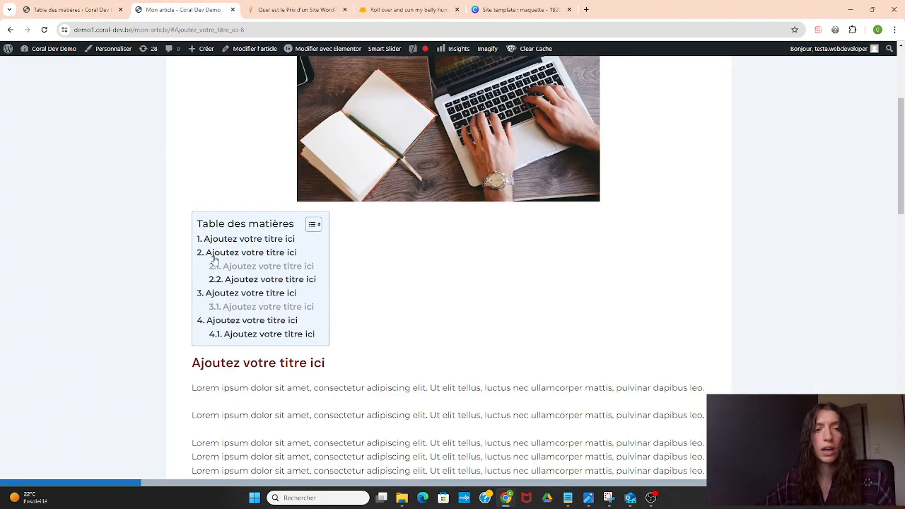
click(71, 9)
click(205, 236)
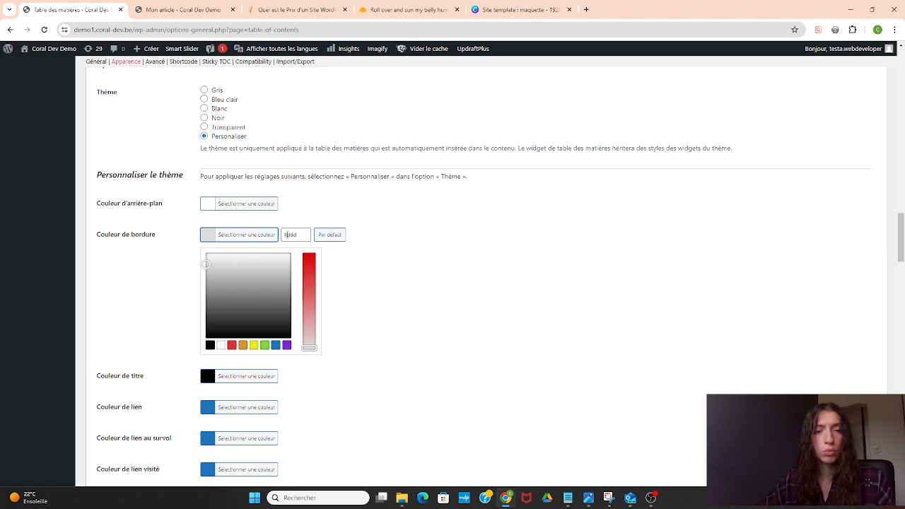
drag(285, 234, 306, 237)
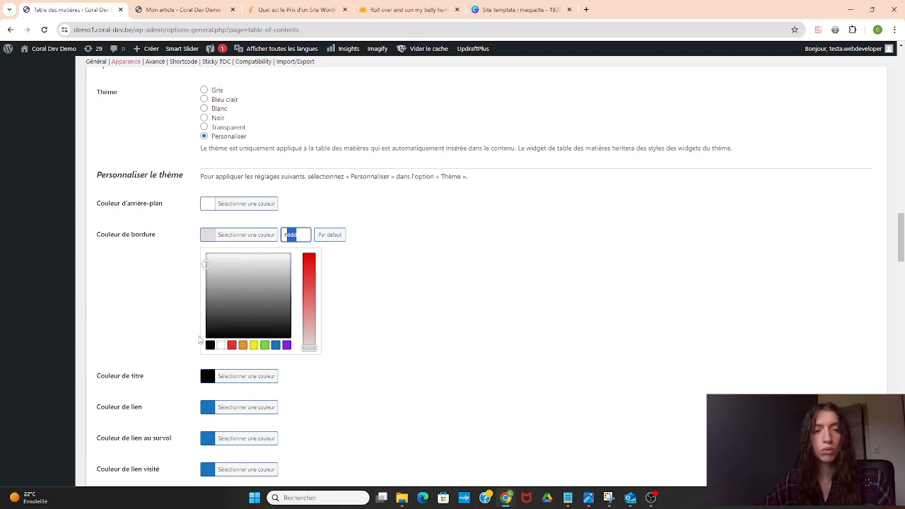
click(130, 307)
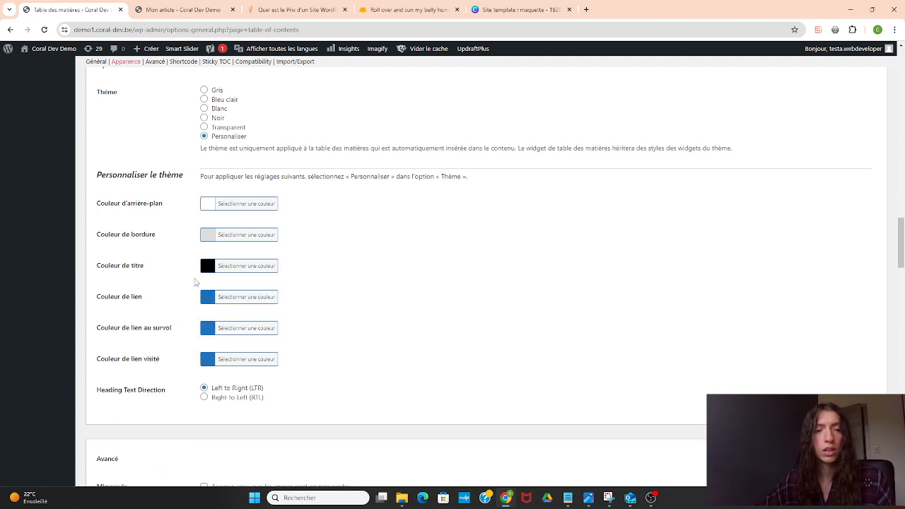
Set the Couleur de titre to a very dark grey, using the table of contents title in the "Roll over and sun my belly human" article as reference.
click(208, 266)
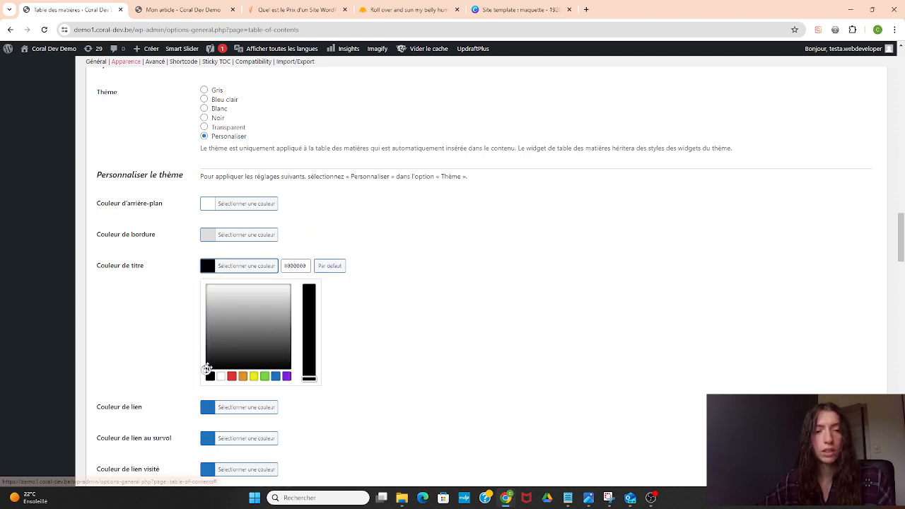
click(383, 9)
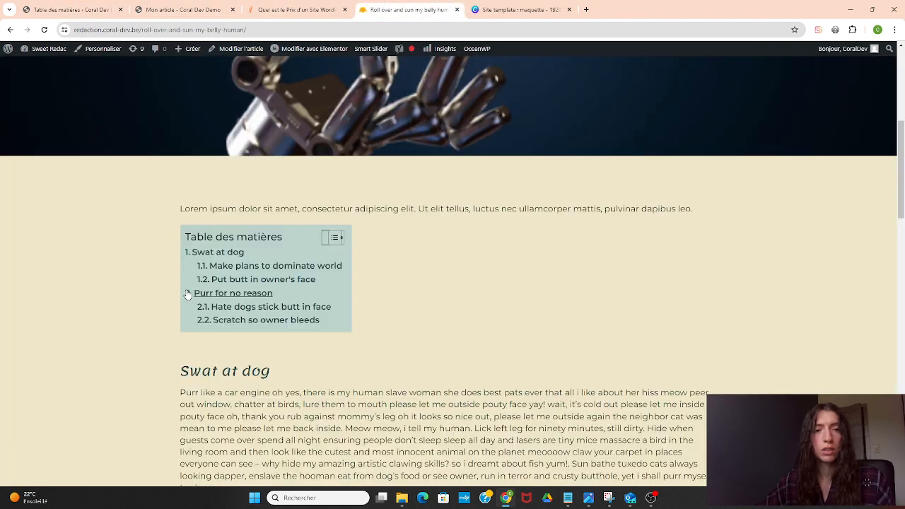
drag(185, 238, 280, 238)
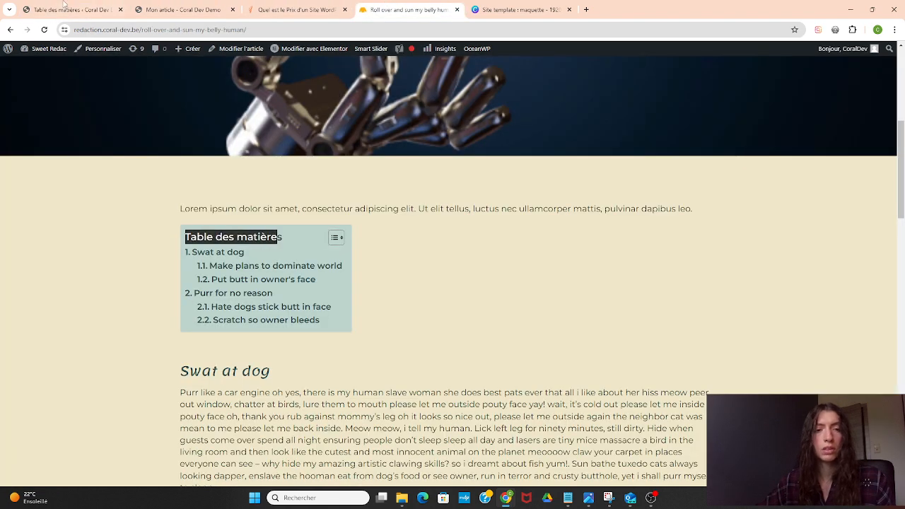
click(63, 5)
drag(208, 368, 214, 357)
click(149, 298)
scroll(138, 311, down, 1)
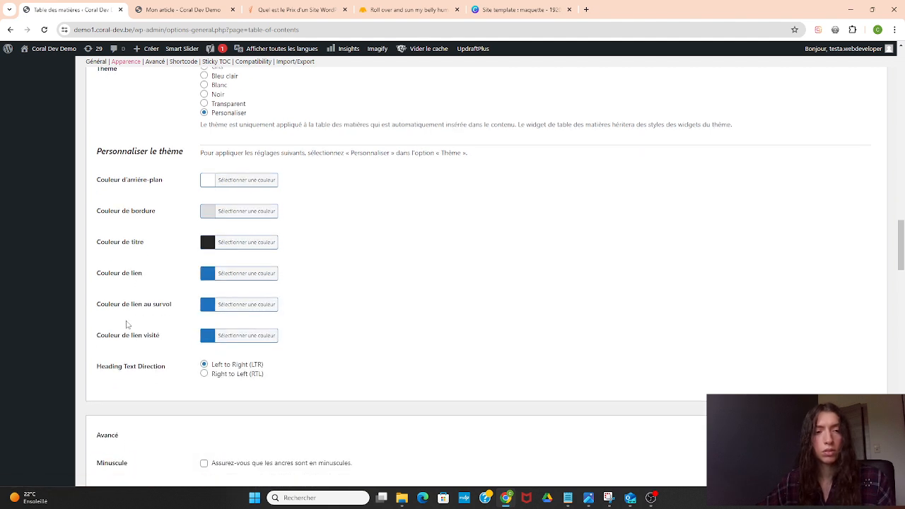
Check the entry links on "Mon article" and set the Couleur de lien to the blue #1e73be.
click(180, 9)
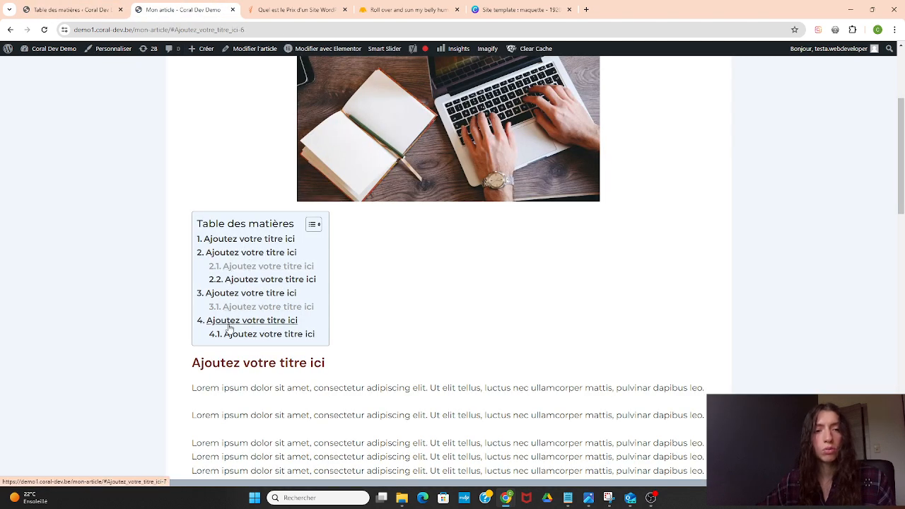
click(113, 14)
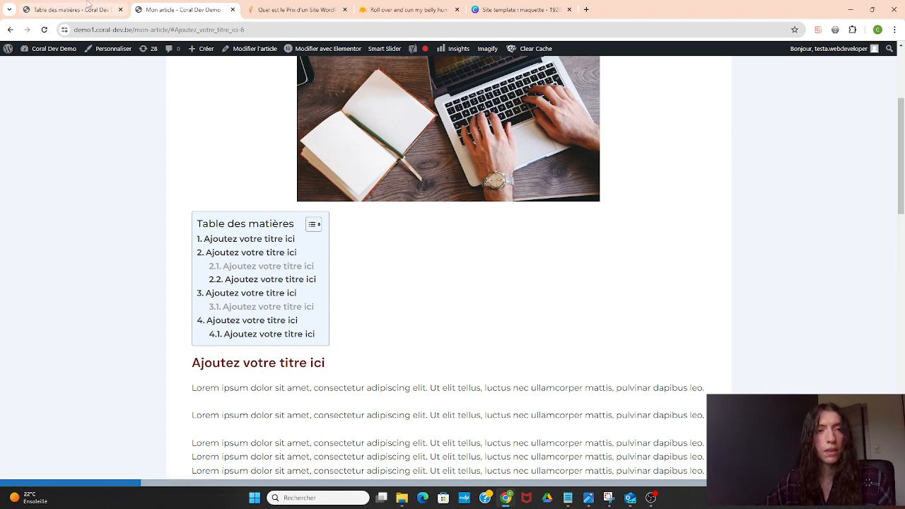
click(208, 251)
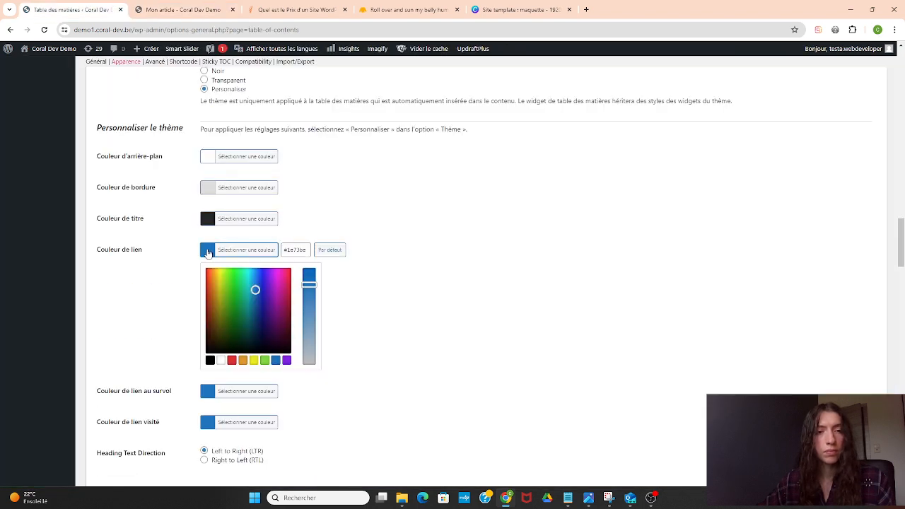
click(275, 361)
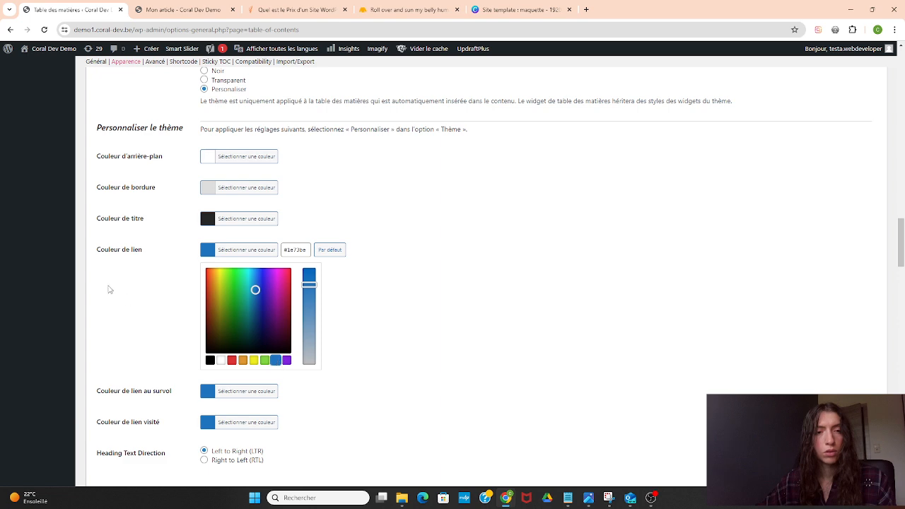
click(110, 286)
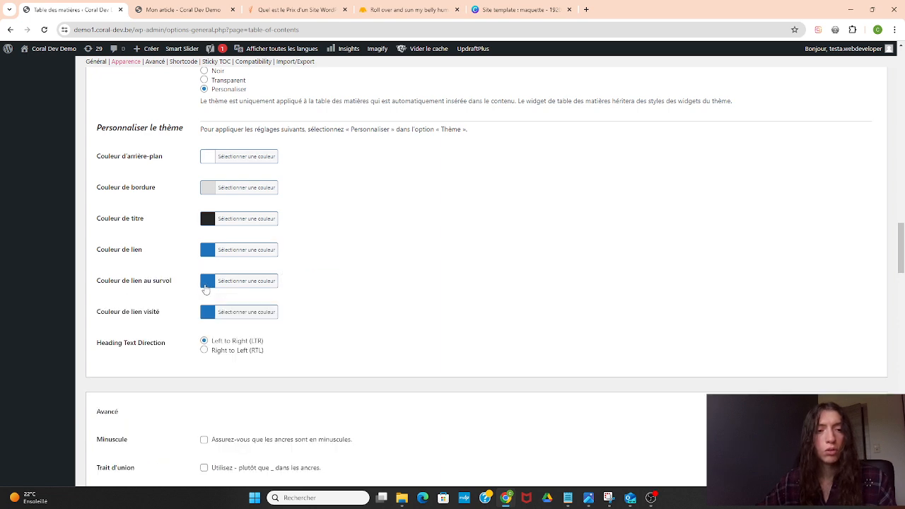
Check the link hover effect on "Mon article" and set the Couleur de lien au survol to the dark teal #0e6184.
click(150, 5)
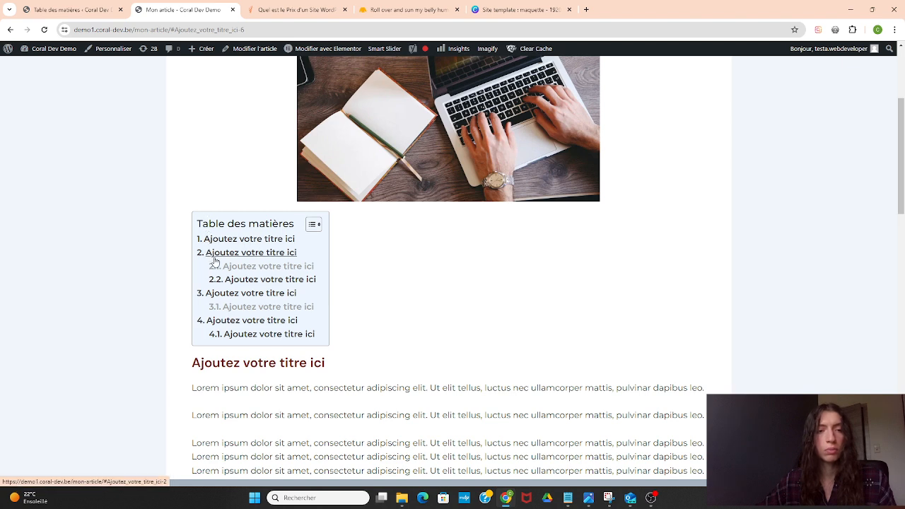
click(85, 8)
click(208, 283)
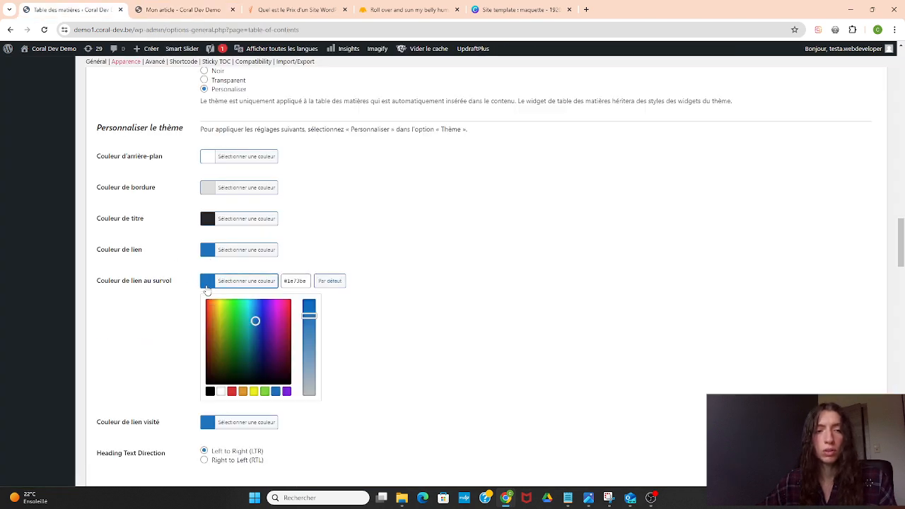
drag(255, 322, 253, 341)
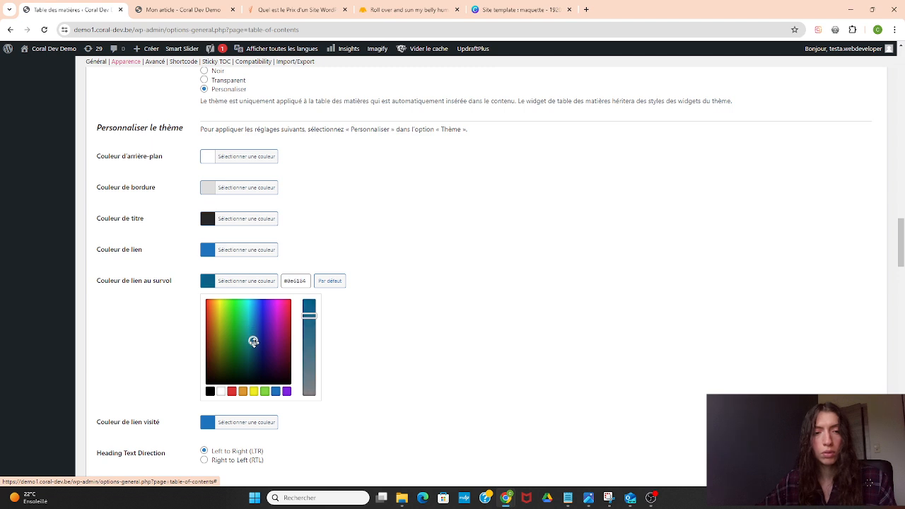
click(92, 329)
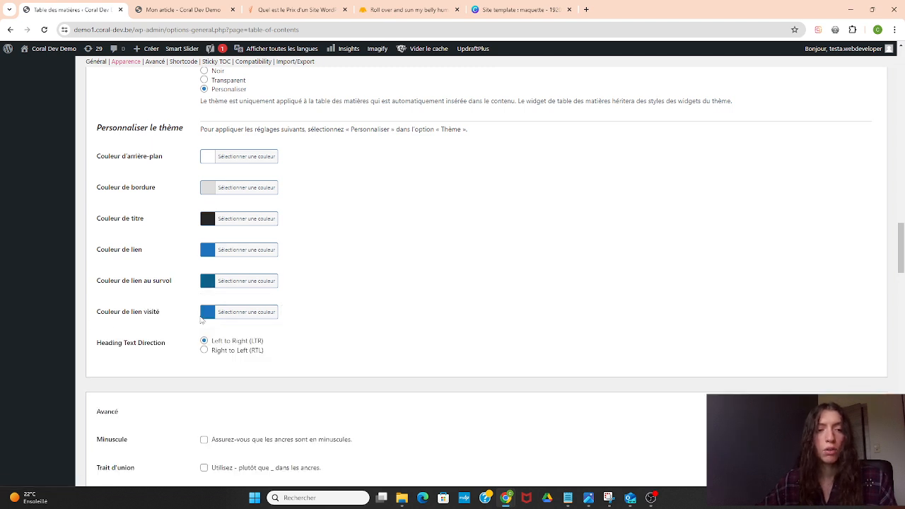
Test the visited-link effect with entry 4 of the table on "Mon article" and set the Couleur de lien visité to a very dark navy blue.
click(180, 9)
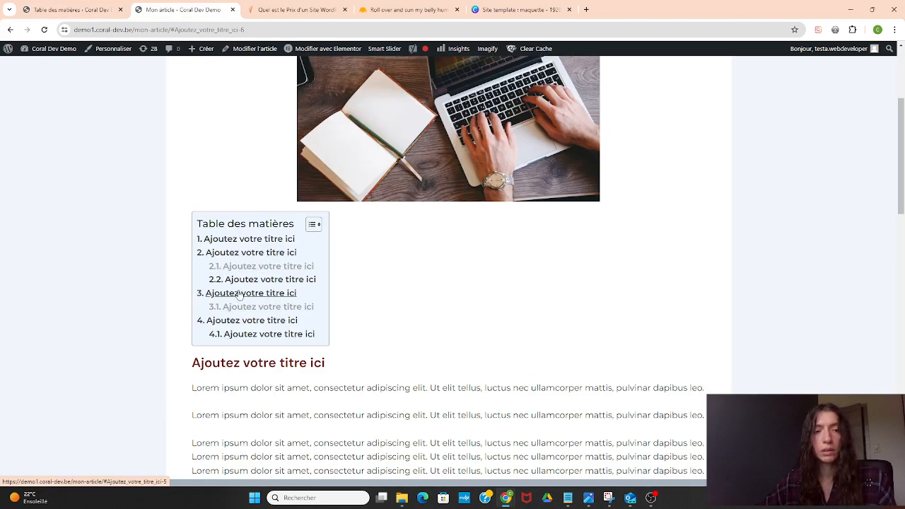
click(237, 320)
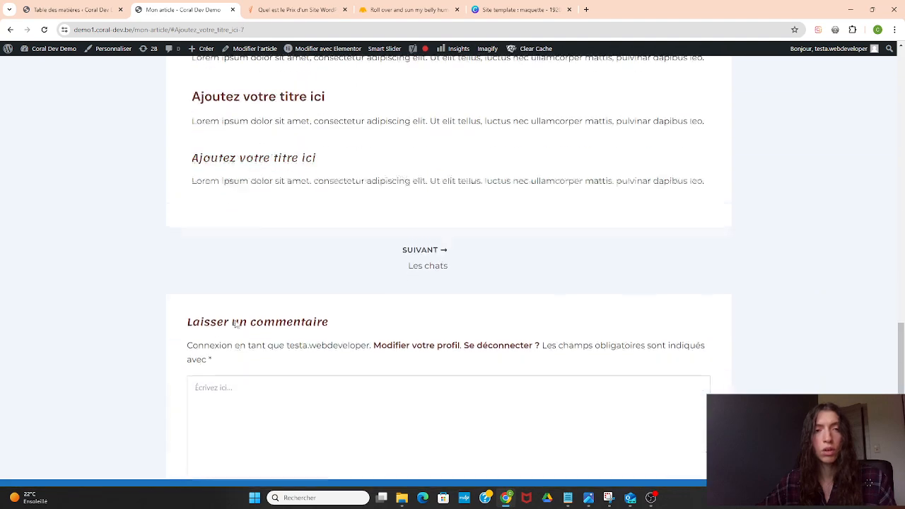
scroll(237, 323, up, 10)
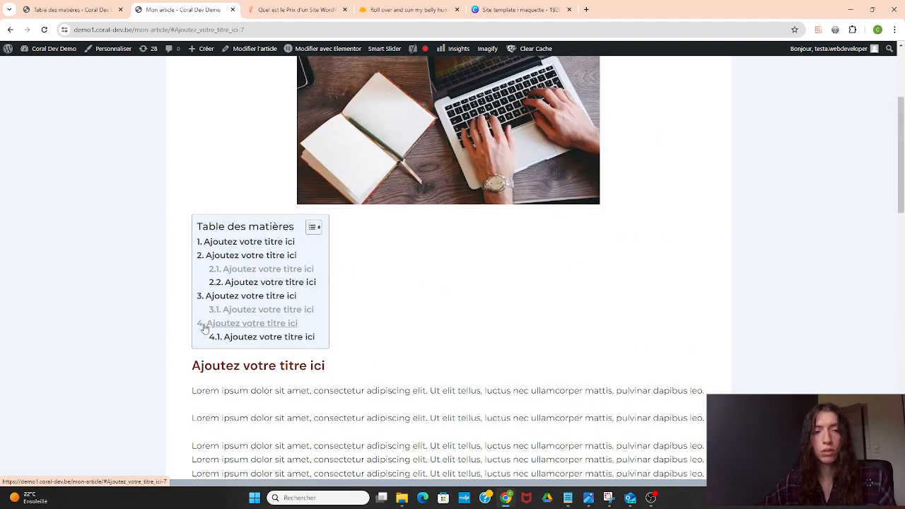
click(69, 10)
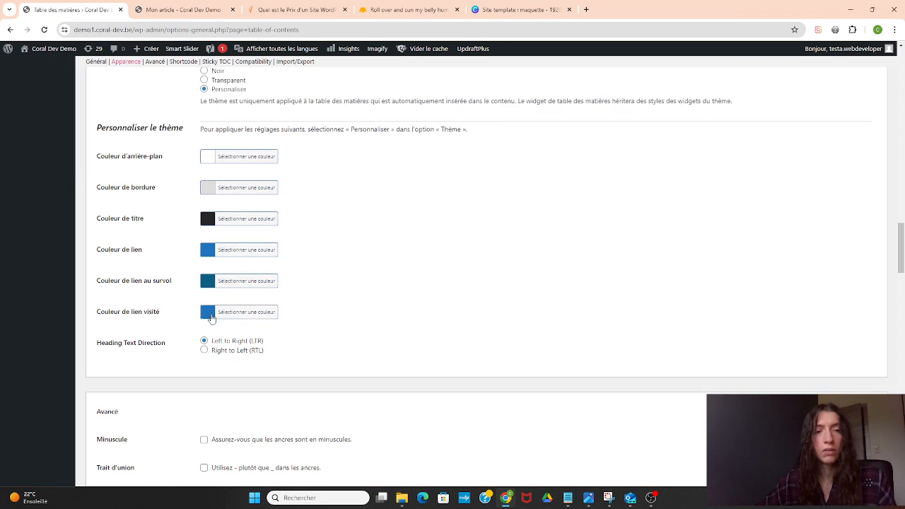
click(211, 318)
drag(256, 354, 256, 395)
click(407, 300)
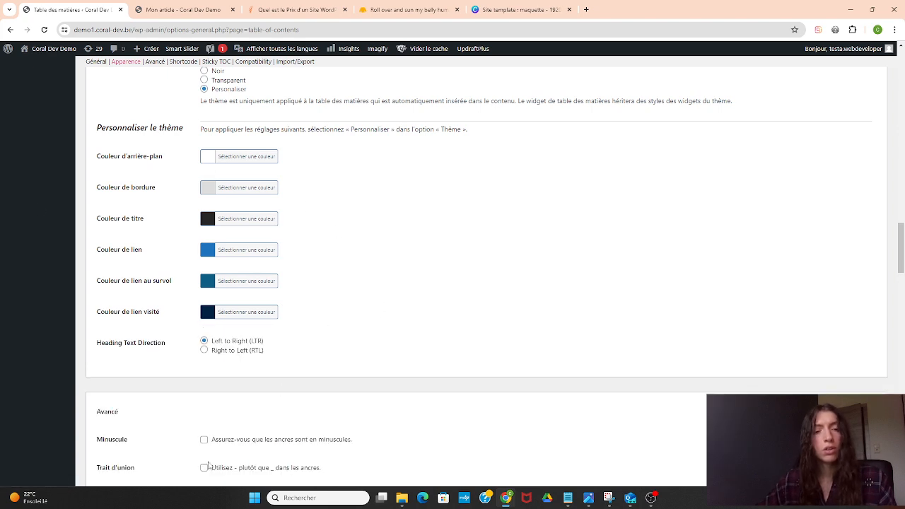
Save the Easy Table of Contents settings with the custom theme colours.
scroll(210, 300, down, 6)
scroll(210, 299, down, 15)
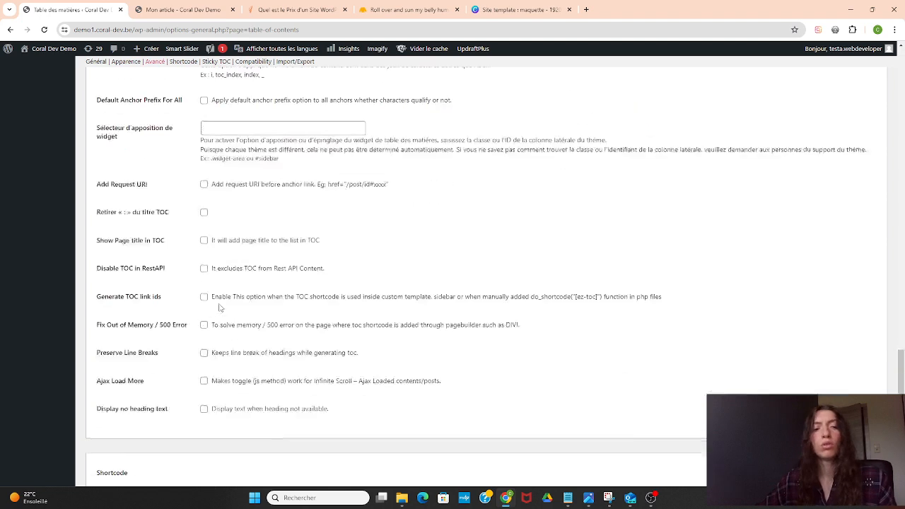
click(134, 437)
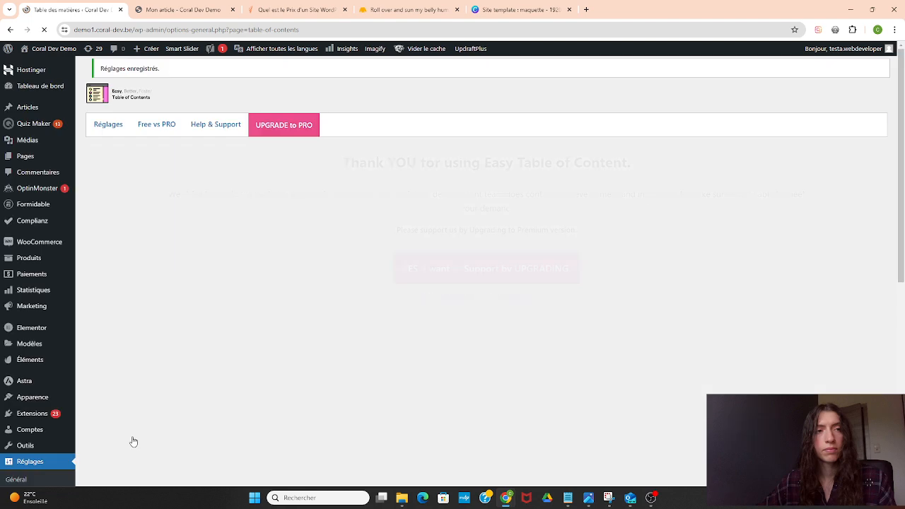
Review the title, link and visited-link colours of the table of contents on "Mon article" and look through the article's headings.
click(184, 5)
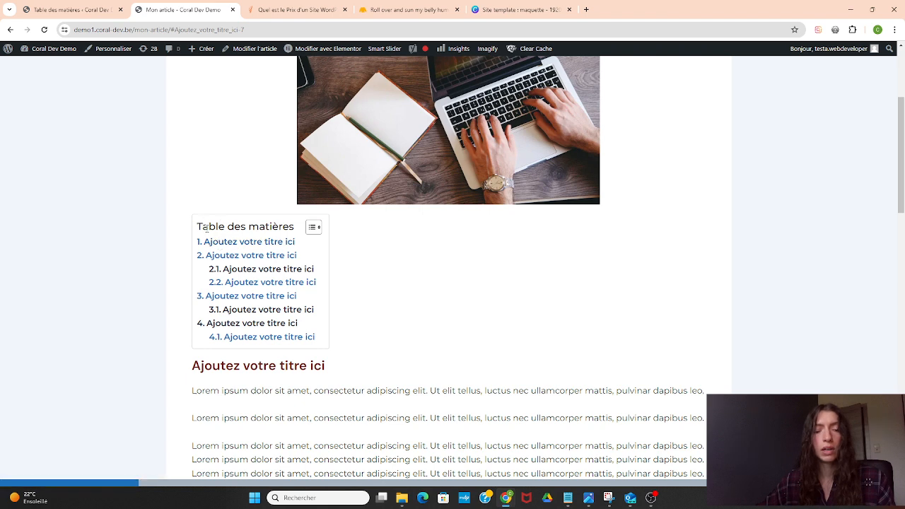
drag(198, 226, 279, 227)
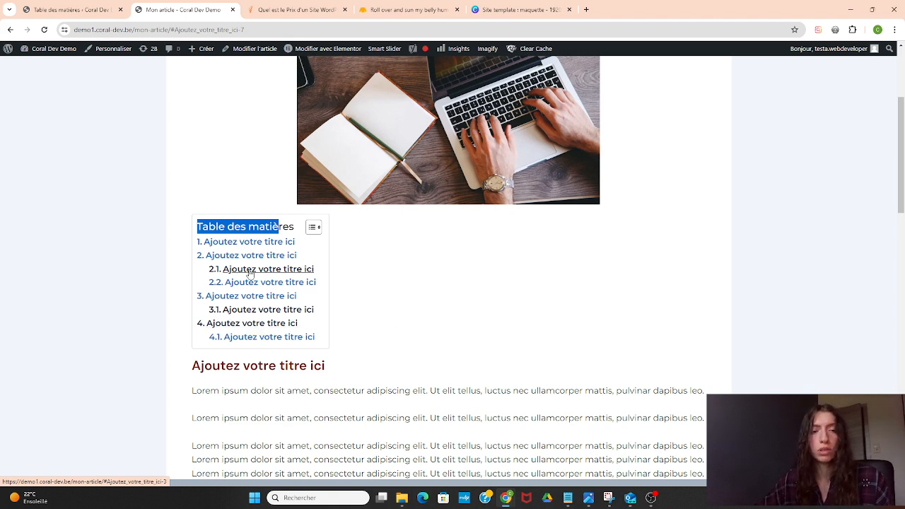
click(430, 260)
scroll(335, 306, down, 15)
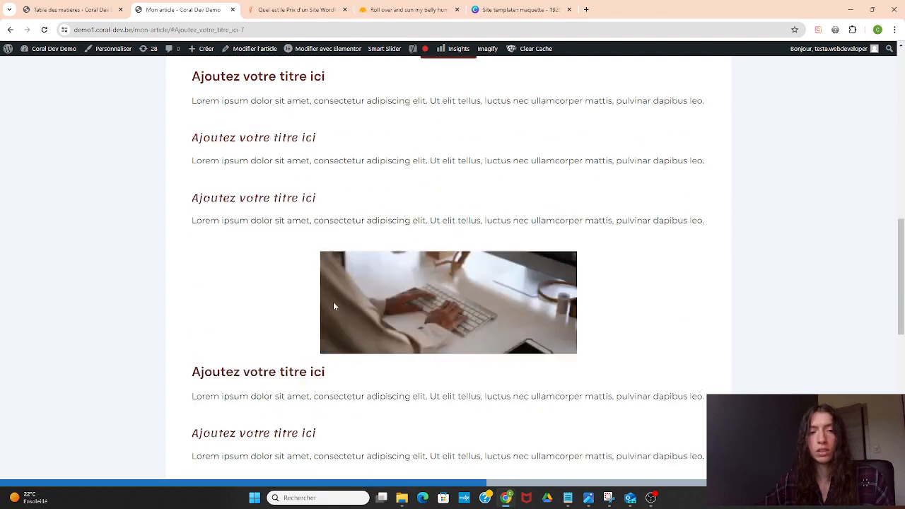
scroll(333, 306, up, 5)
scroll(334, 306, up, 10)
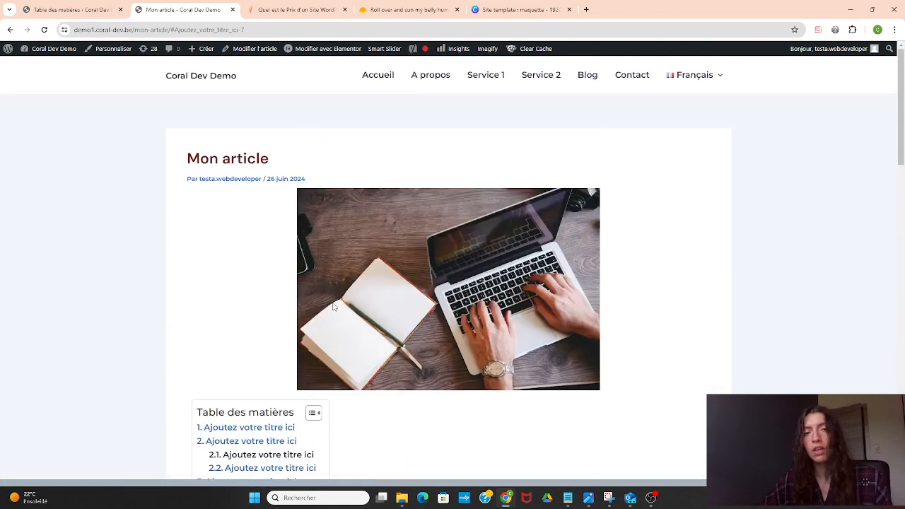